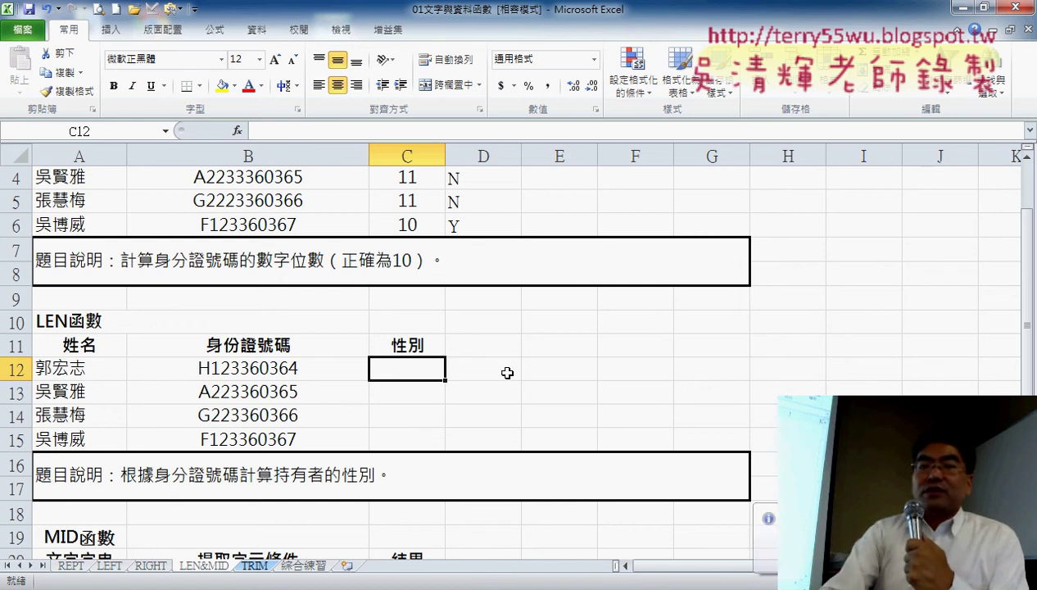
- Scroll down so the MID function examples in rows 19–23 are visible below the gender table
scroll(507, 373, down, 1)
scroll(590, 354, down, 1)
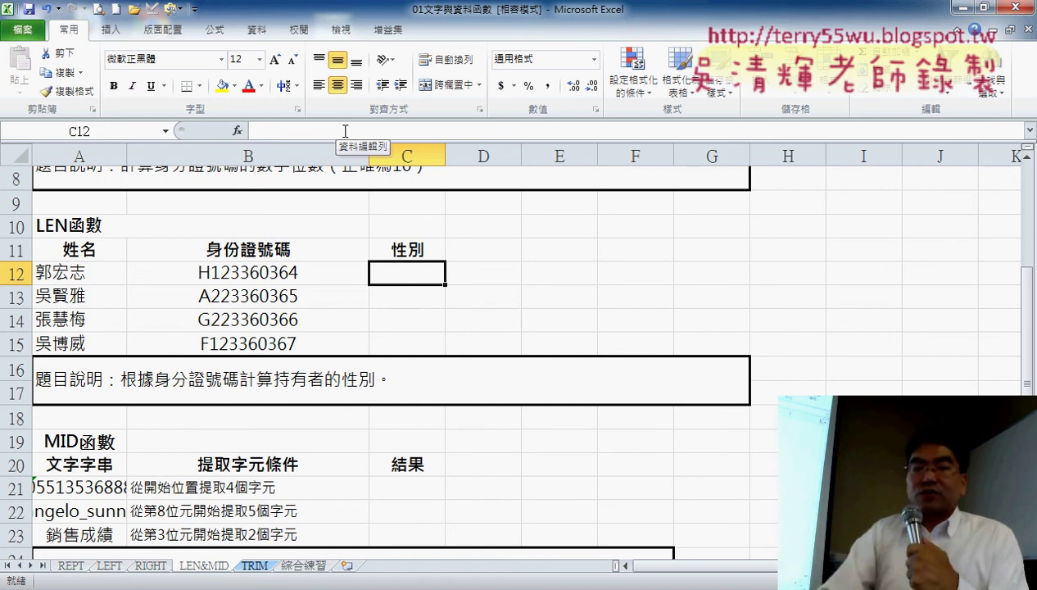
- Insert MID for C12 with Text B12, Start_num 2 and Num_chars 1, previewing result 1
click(237, 131)
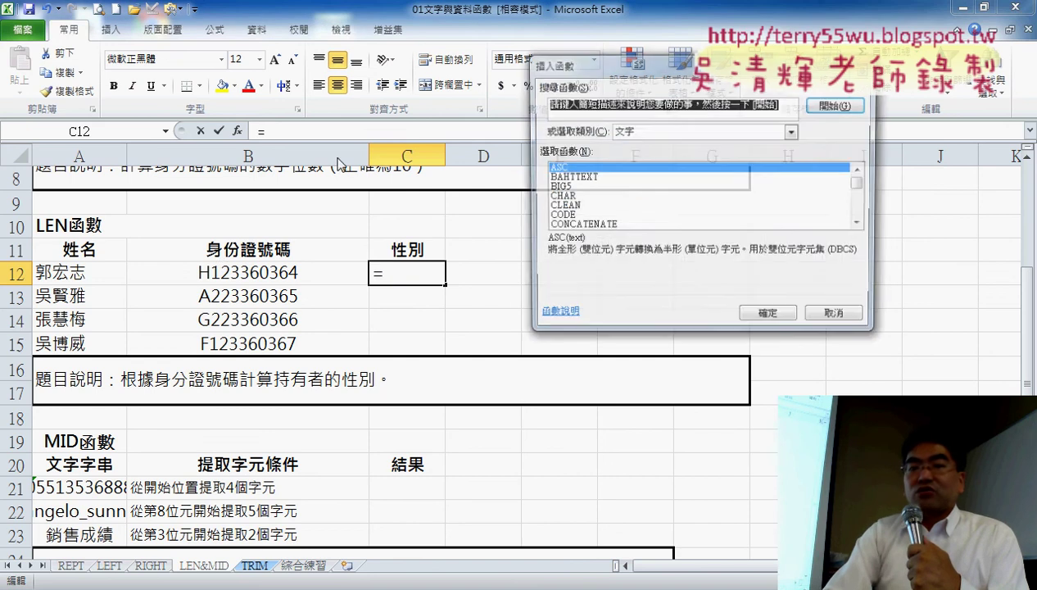
mouse_move(860, 184)
mouse_down()
mouse_move(863, 210)
mouse_move(862, 197)
mouse_up()
click(605, 226)
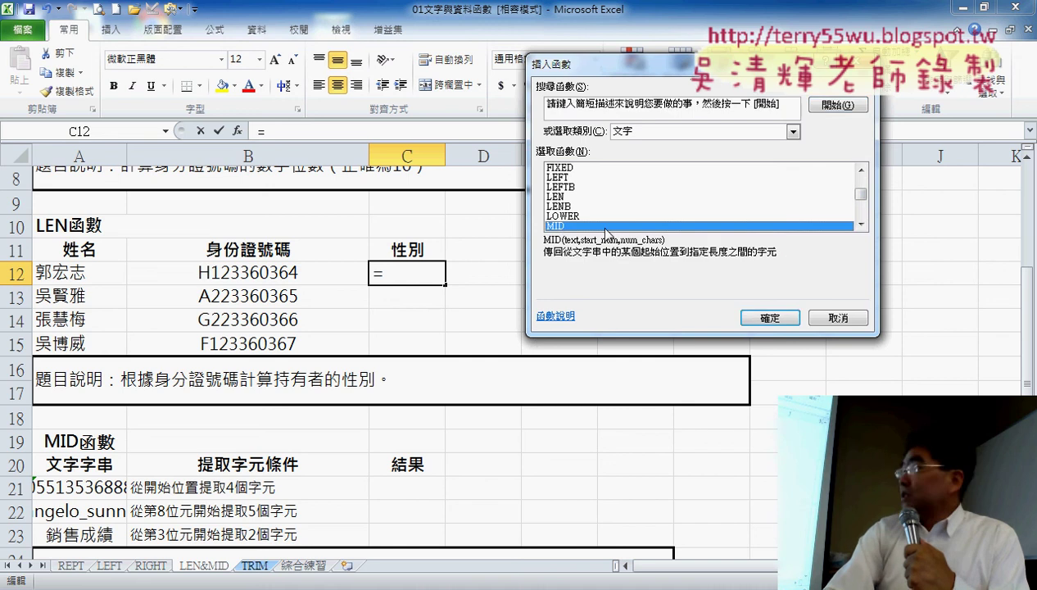
click(770, 318)
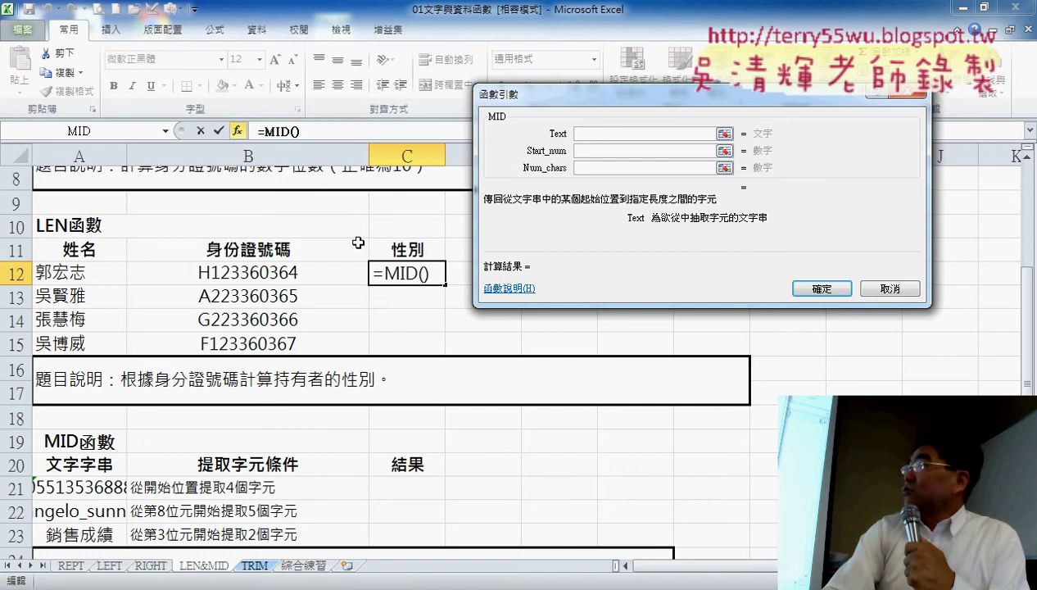
click(291, 277)
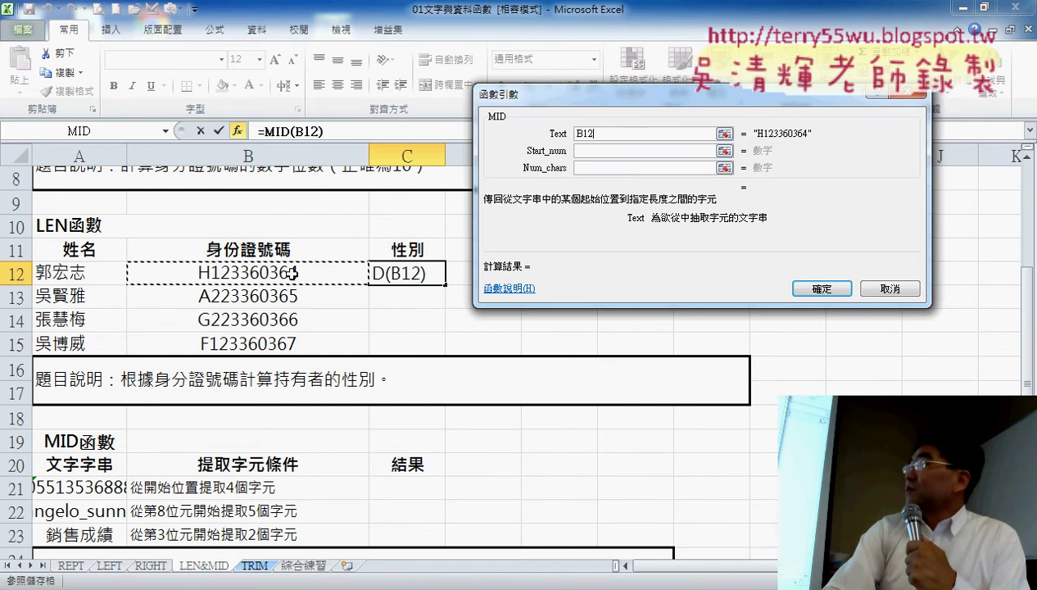
click(587, 151)
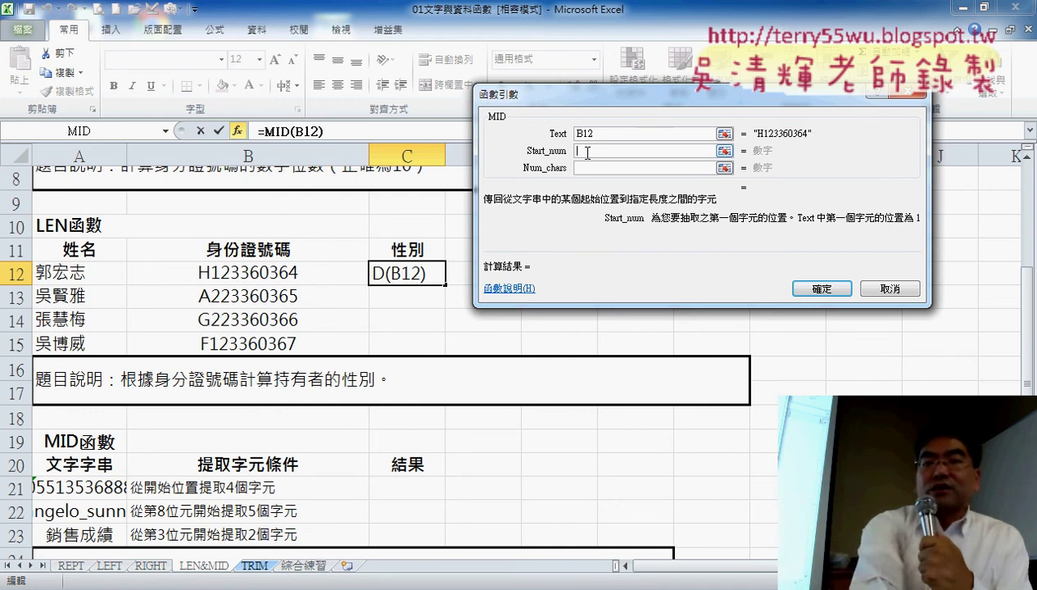
text(2)
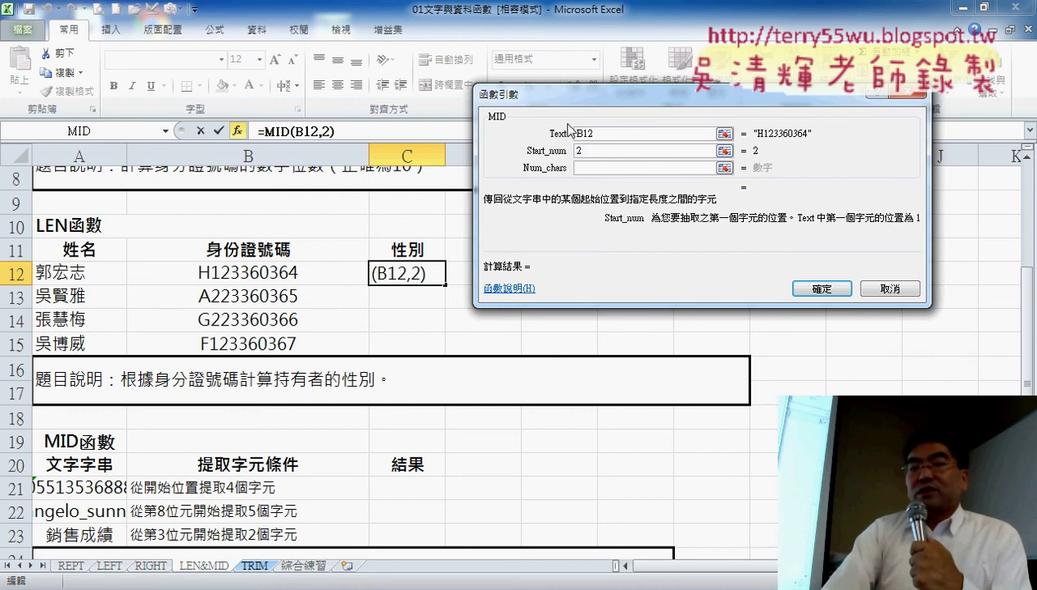
click(589, 169)
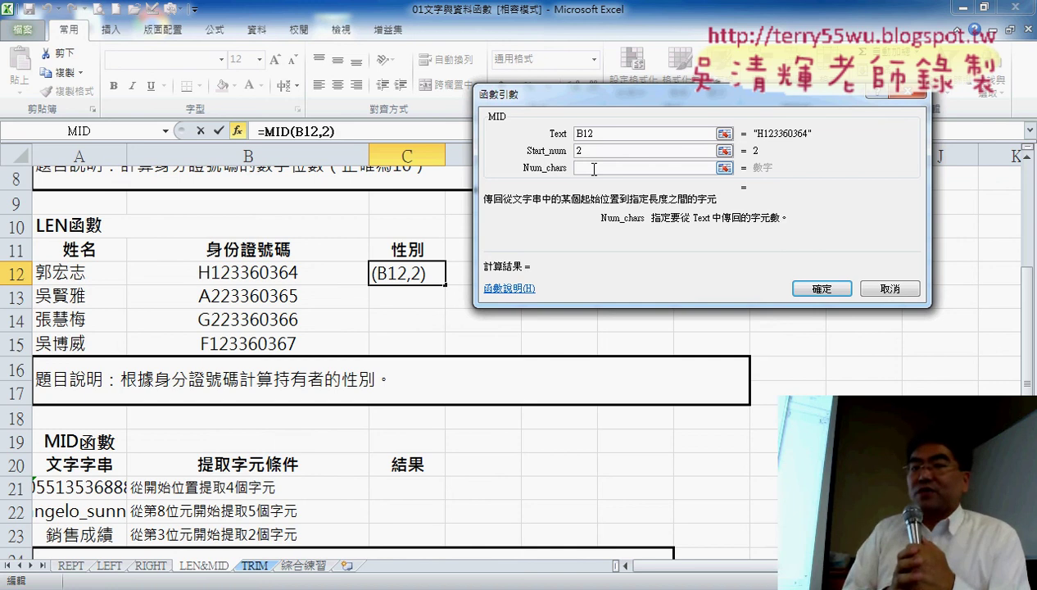
text(1)
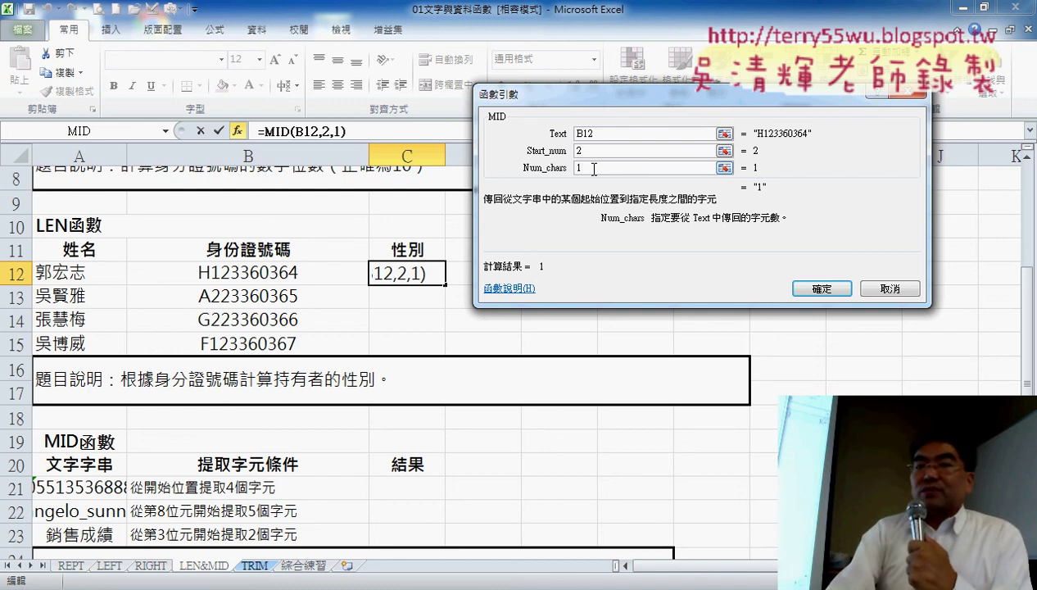
drag(597, 105, 331, 54)
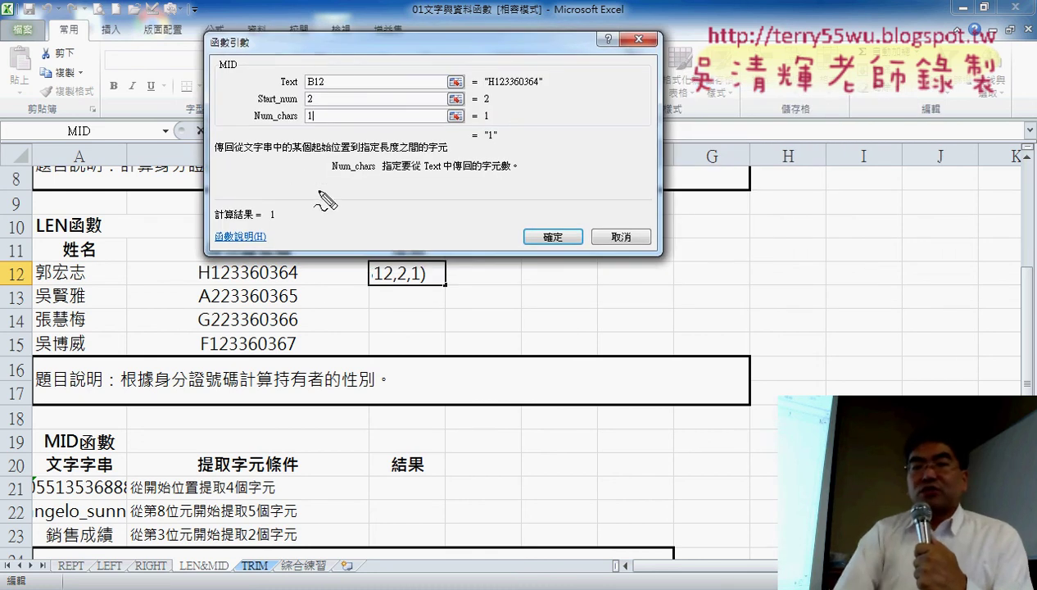
drag(255, 49, 238, 85)
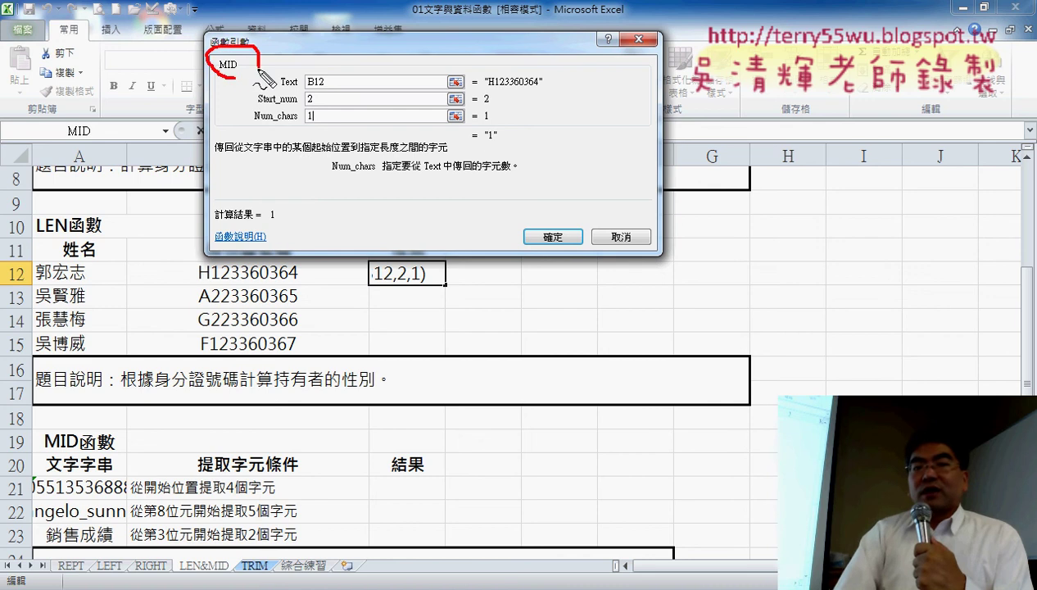
drag(495, 152, 502, 162)
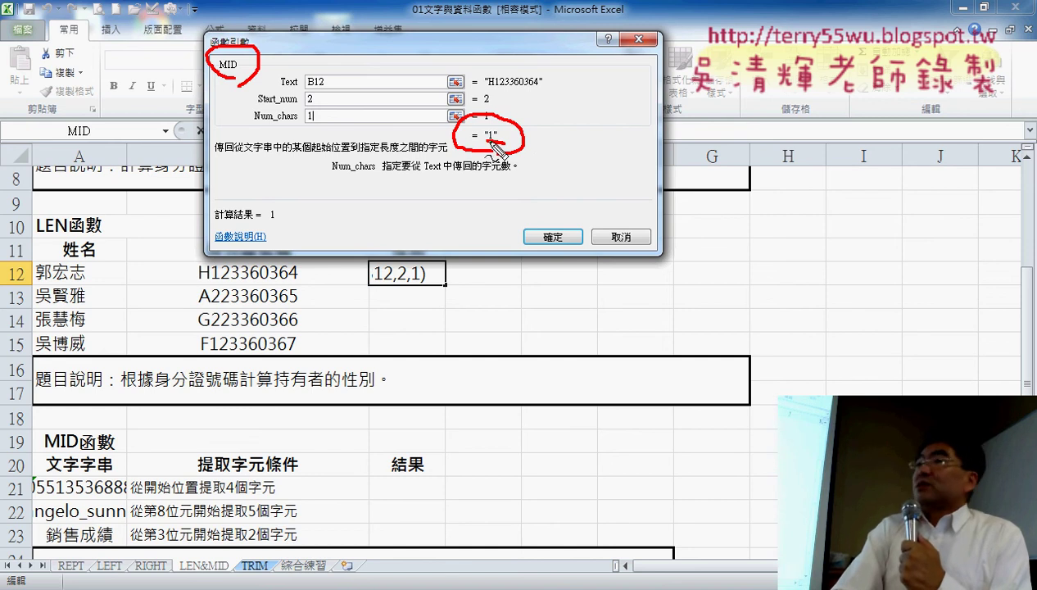
drag(492, 144, 501, 145)
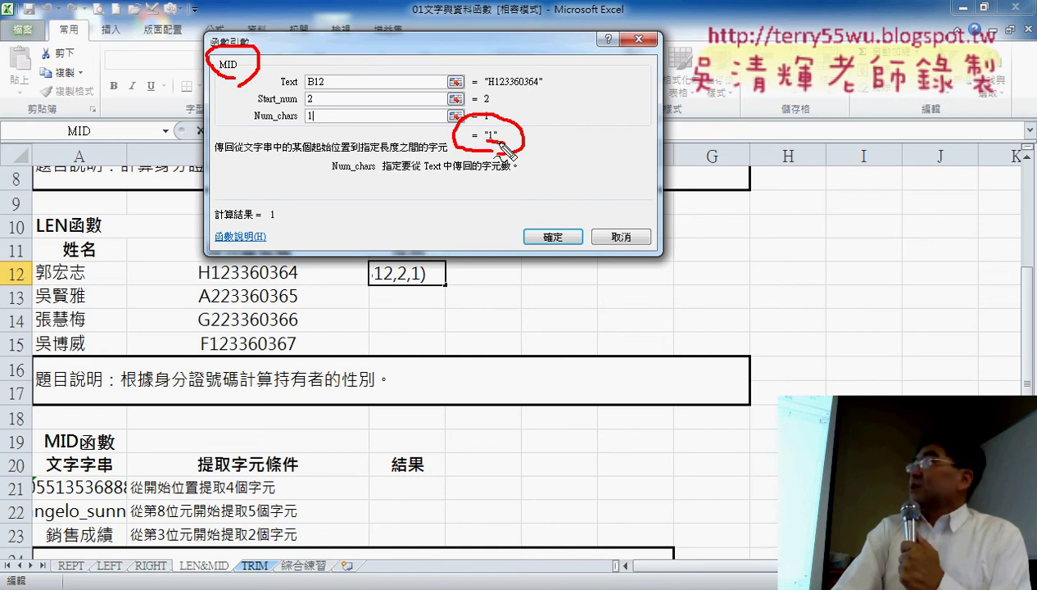
drag(617, 126, 616, 157)
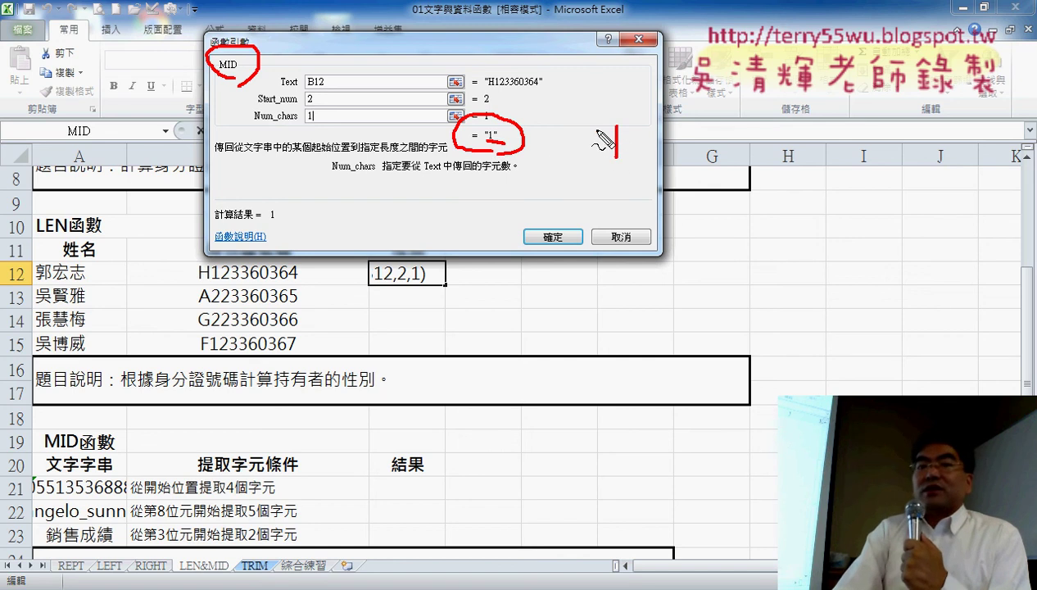
mouse_move(551, 134)
mouse_down()
mouse_move(583, 134)
mouse_move(566, 174)
mouse_up()
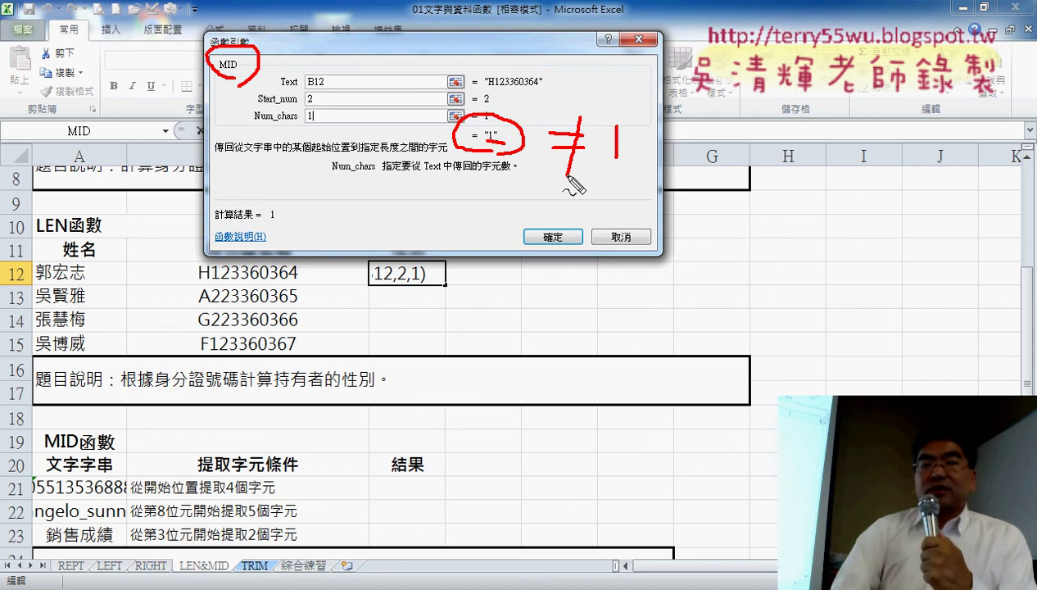
key(Escape)
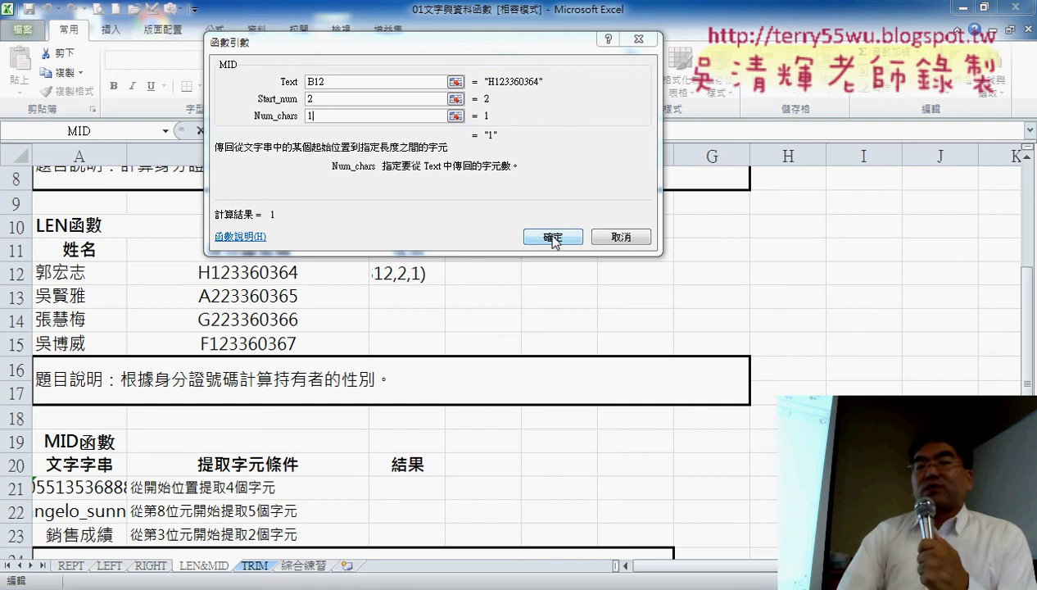
- Commit =MID(B12,2,1) in C12, then cut the MID(B12,2,1) expression, leaving only '='
click(551, 236)
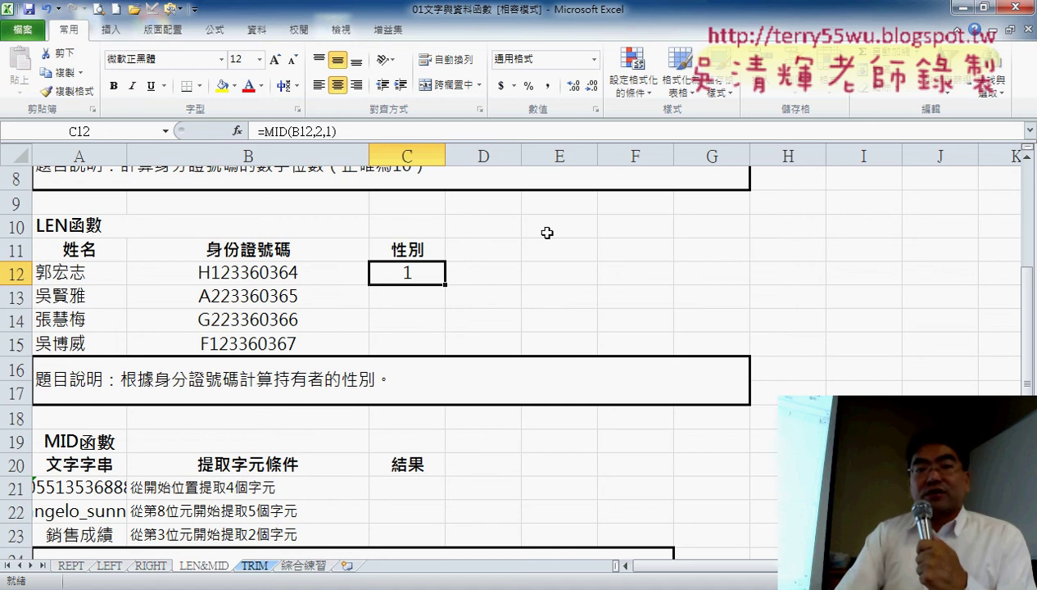
double_click(276, 131)
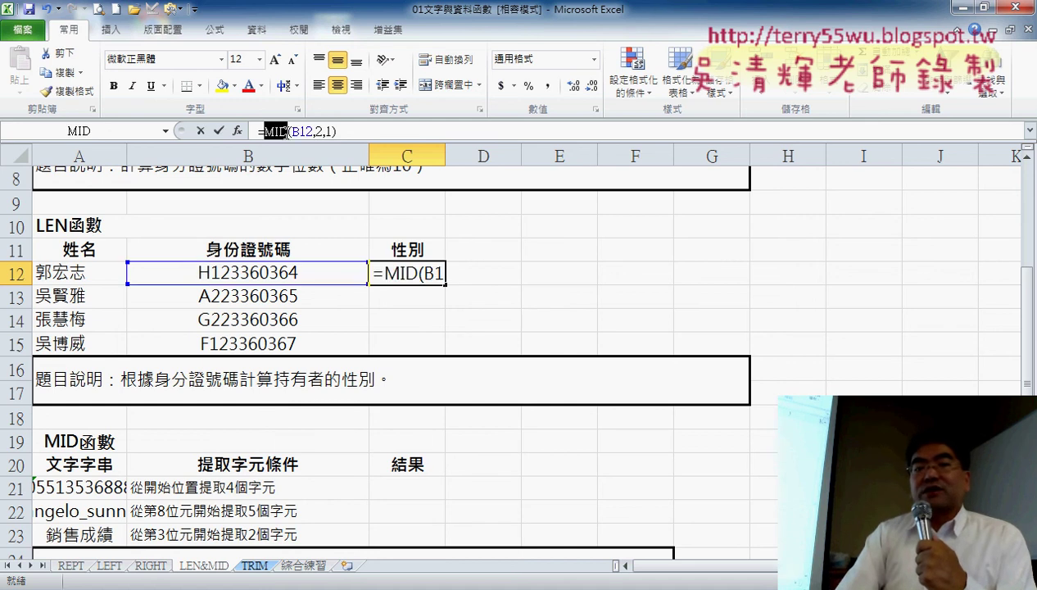
drag(287, 131, 322, 134)
key(ctrl+c)
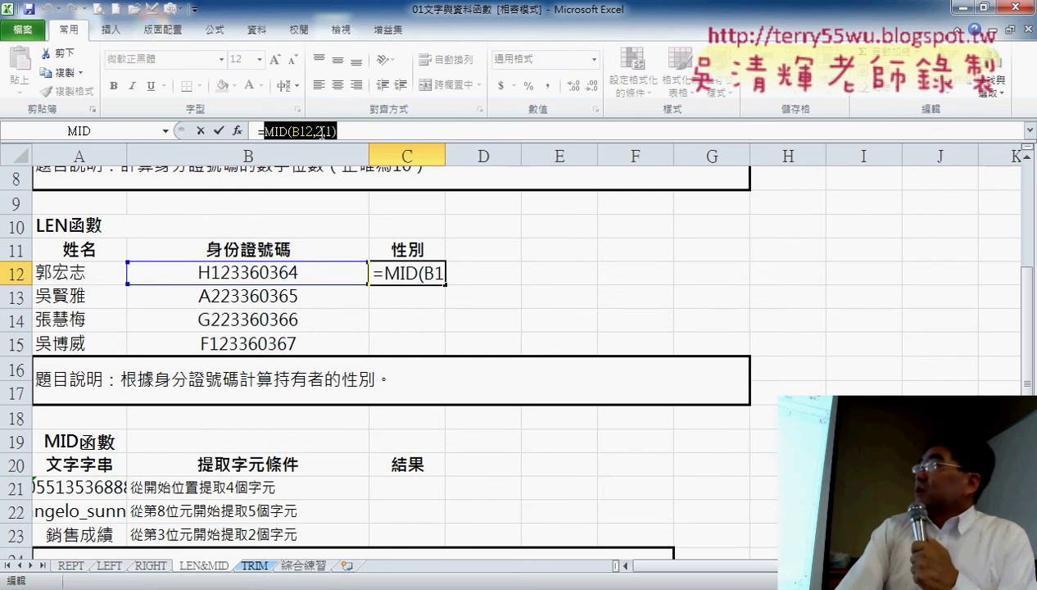
right_click(322, 134)
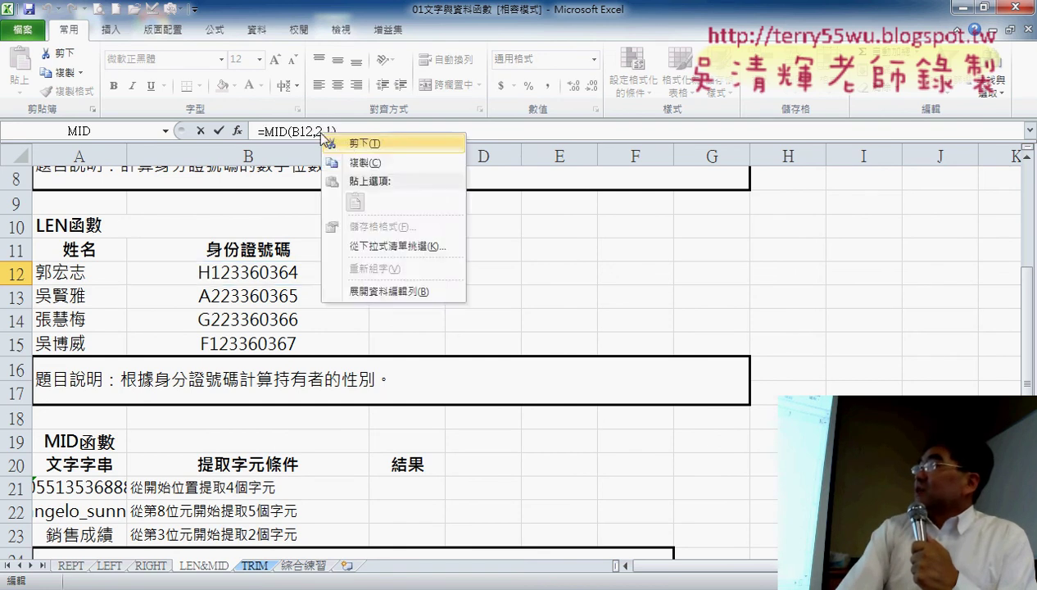
click(348, 144)
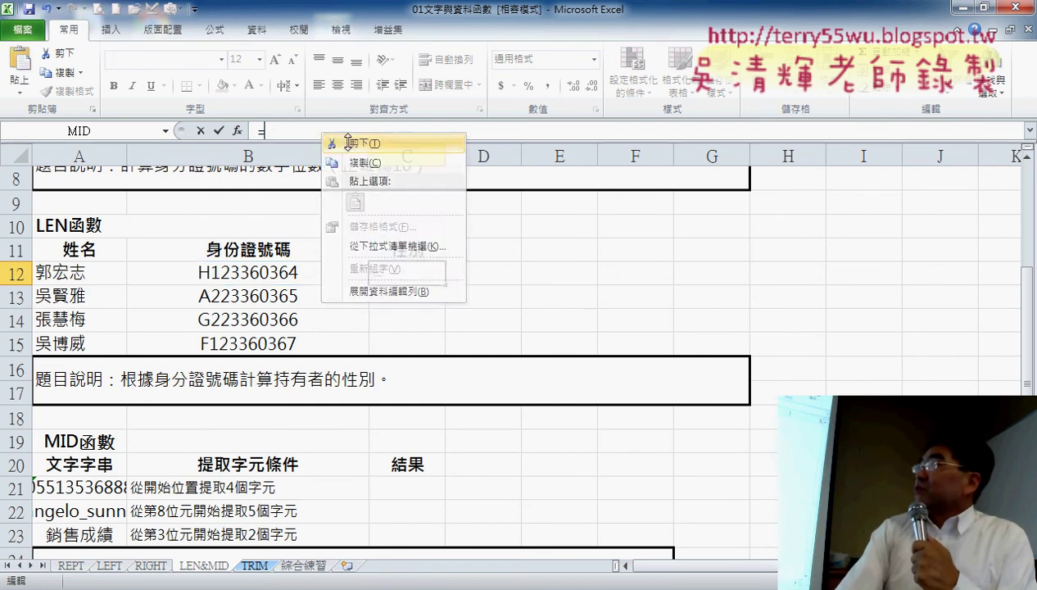
- Insert an IF function in C12 with the pasted condition MID(B12,2,1)=1
click(237, 131)
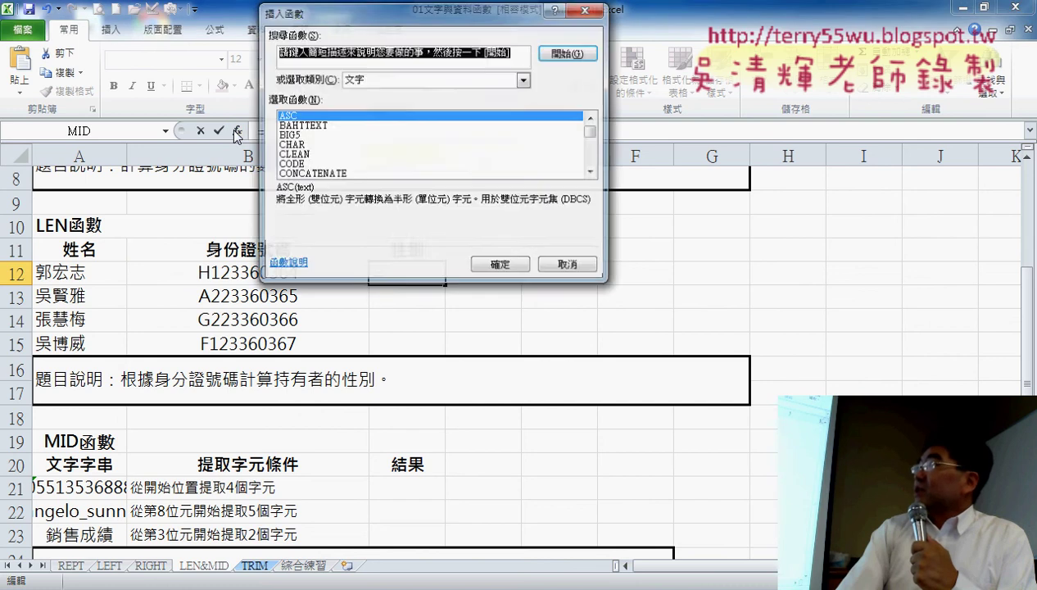
click(416, 79)
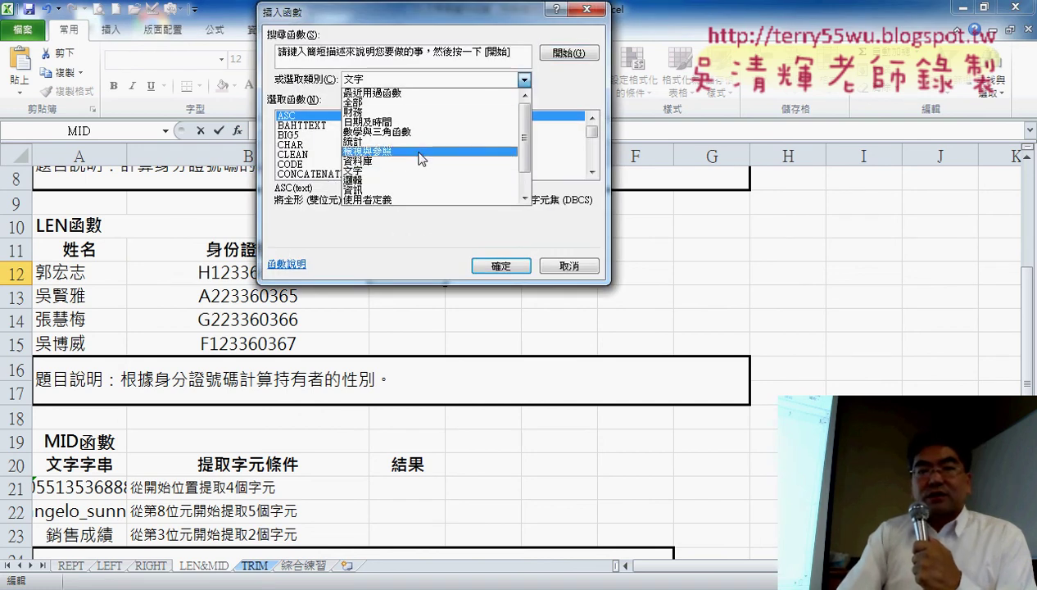
click(420, 182)
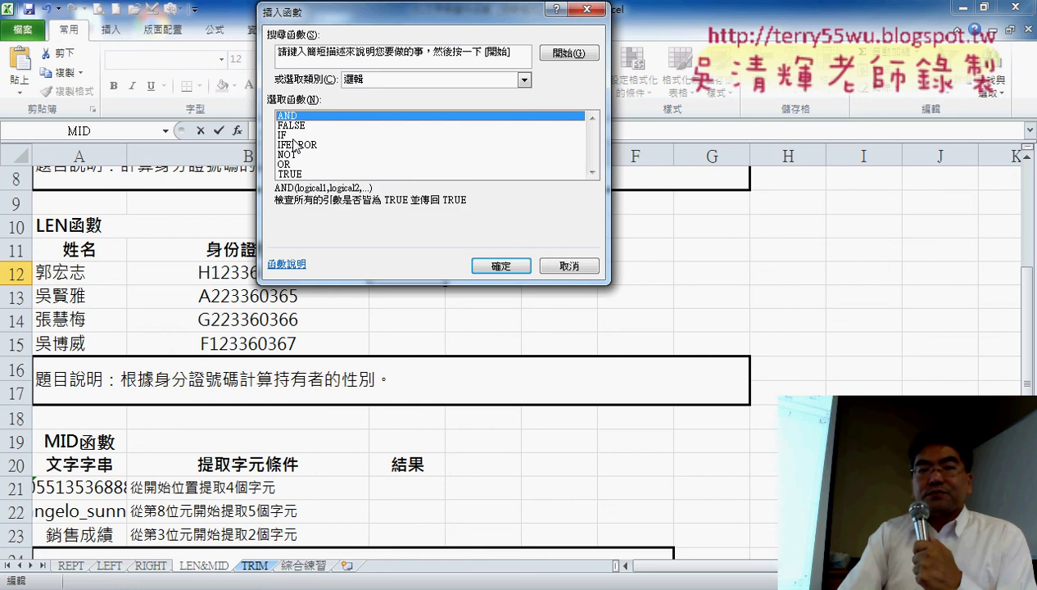
double_click(295, 136)
drag(385, 55, 531, 141)
right_click(494, 170)
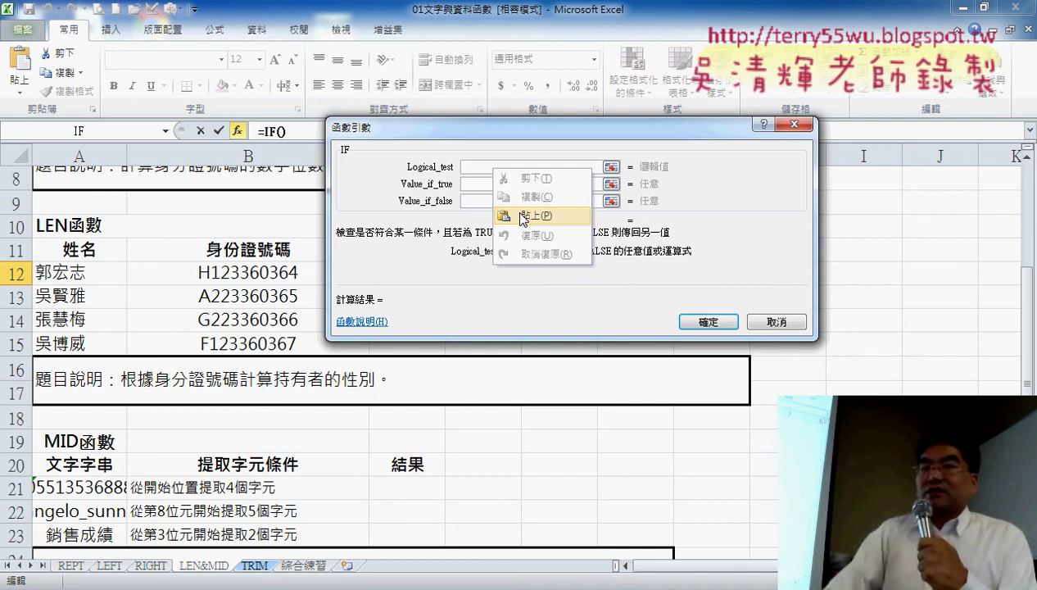
click(524, 216)
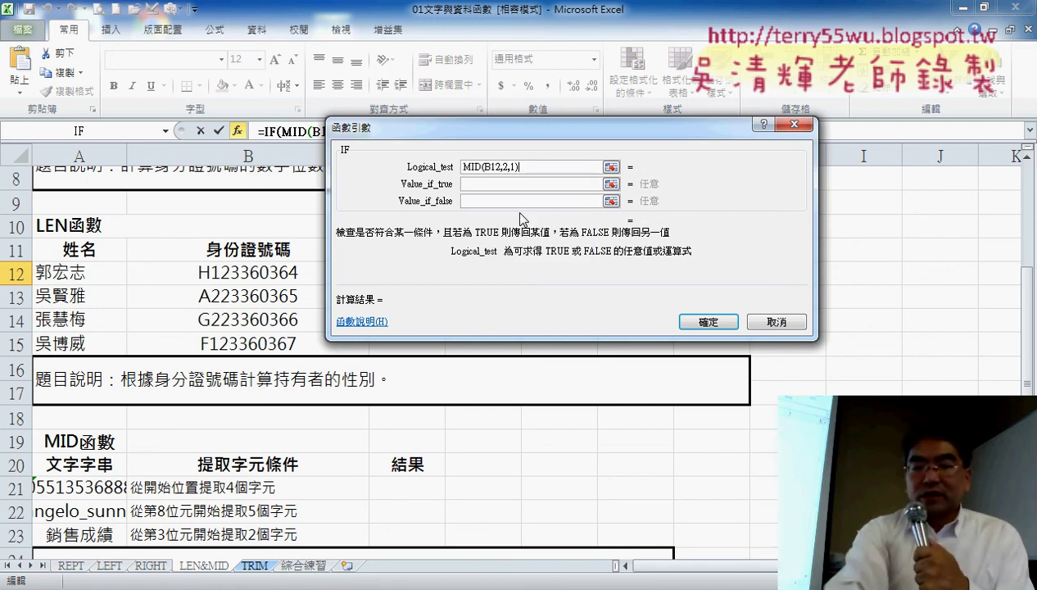
text(=1)
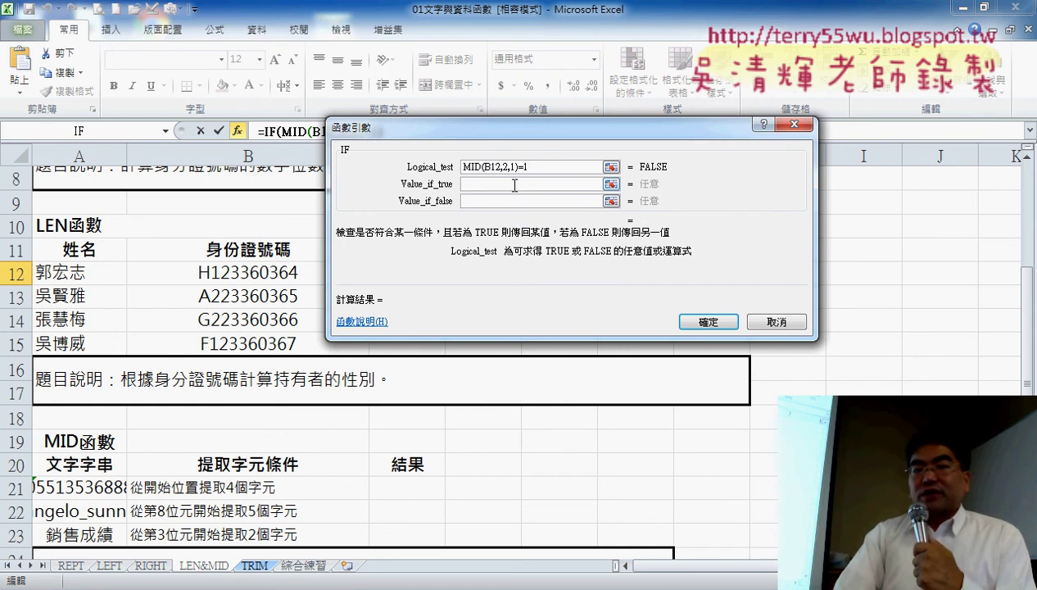
- Set the IF's true value to 男 and false value to 女, and apply it to C12
click(513, 184)
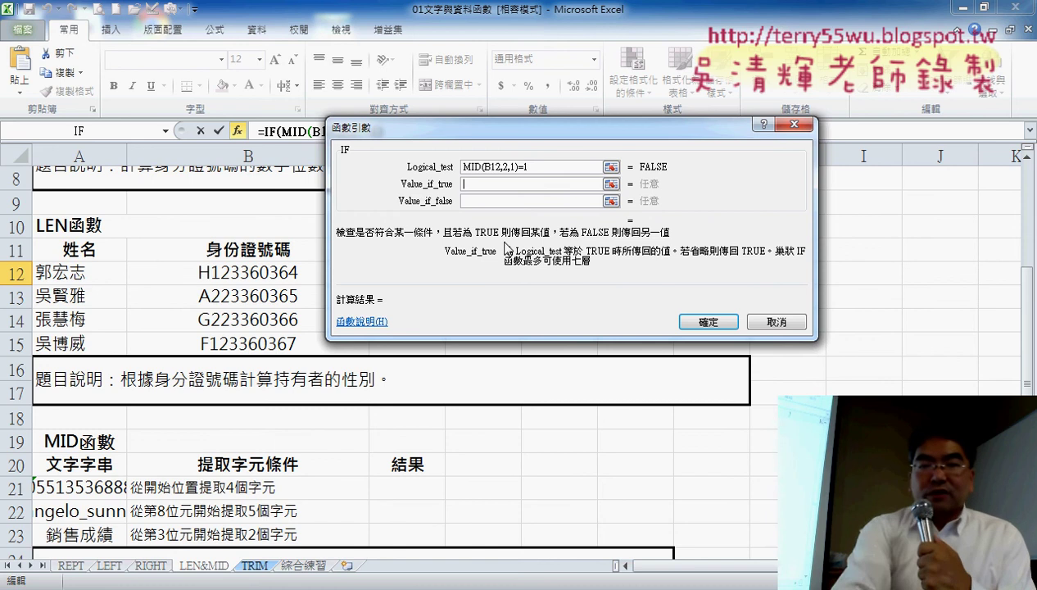
text(南)
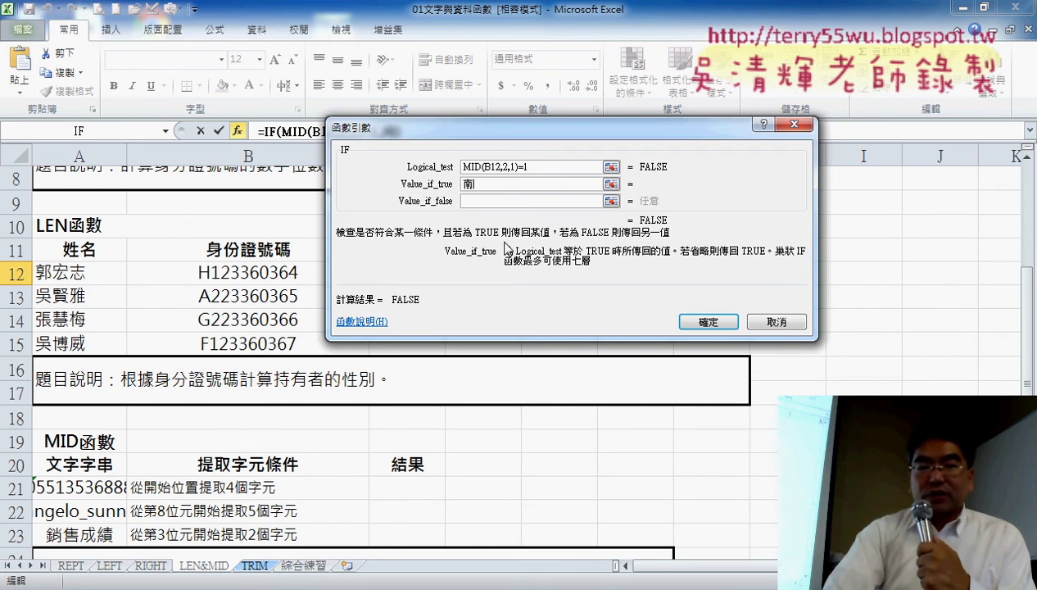
key(Down)
key(Down)
key(Down)
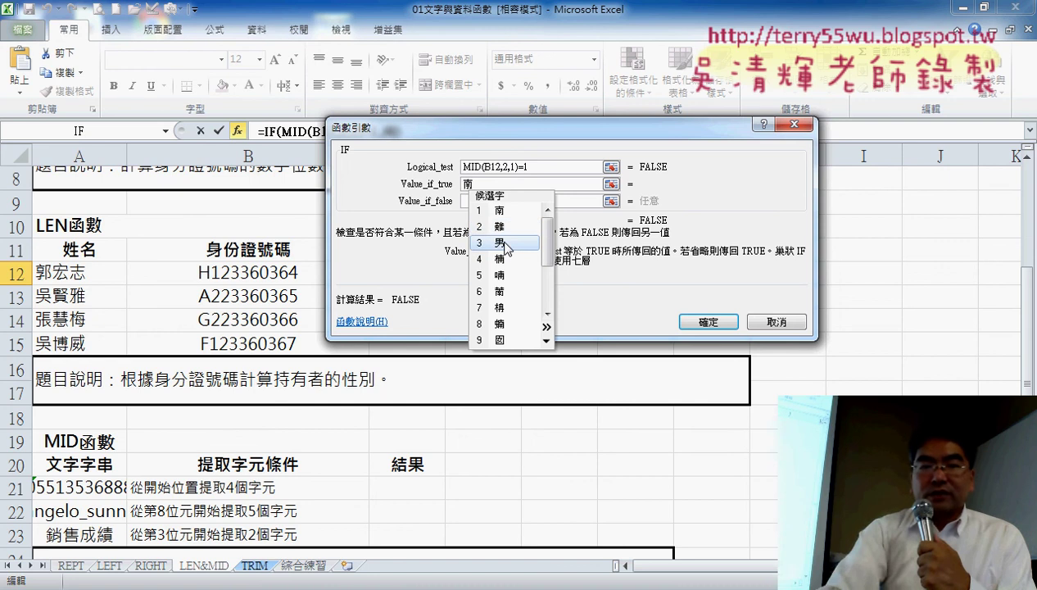
key(Return)
key(Tab)
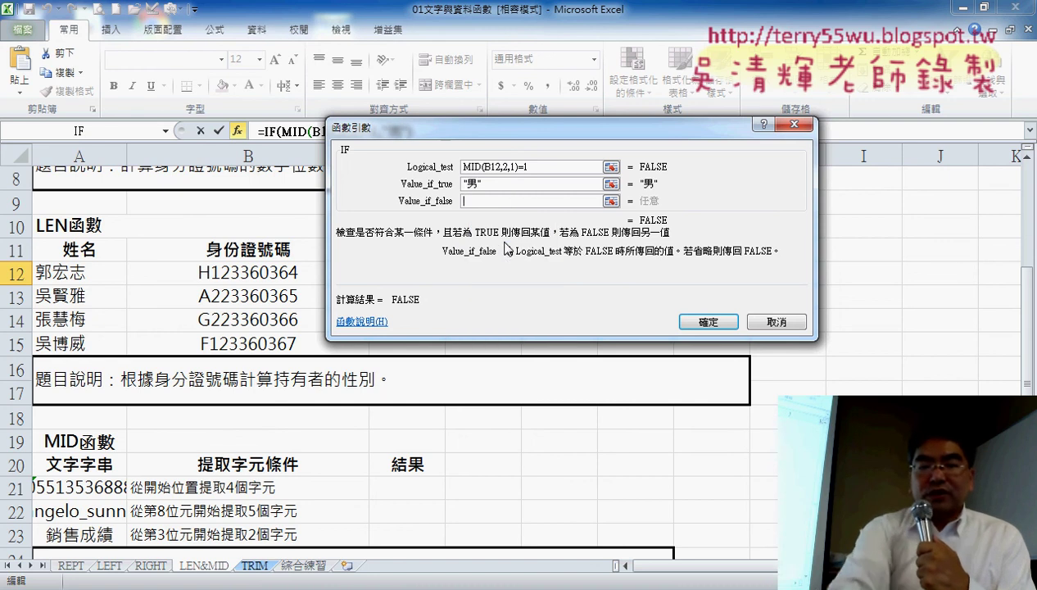
text("玄)
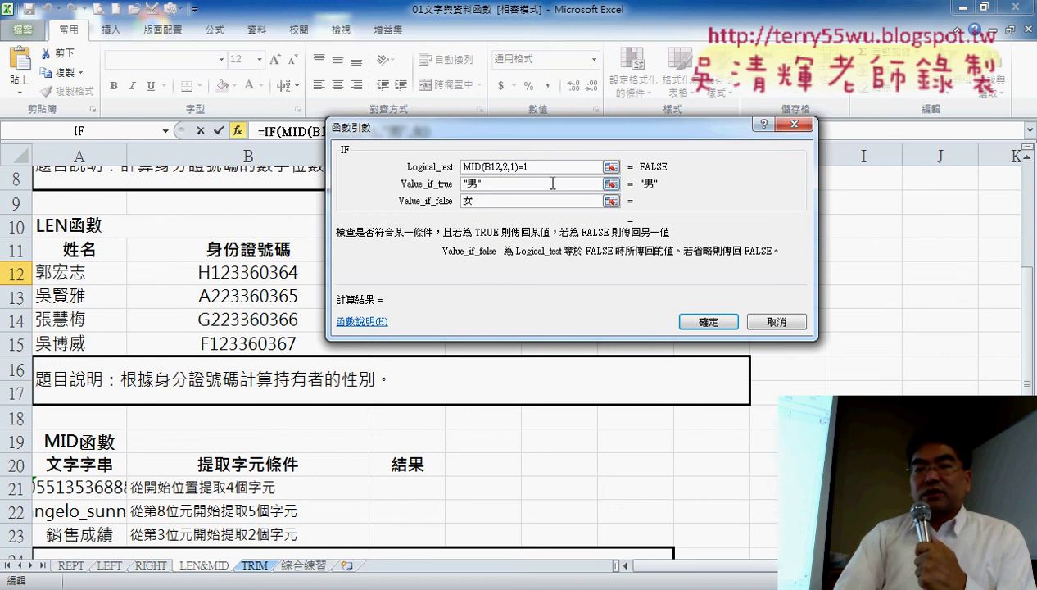
click(705, 321)
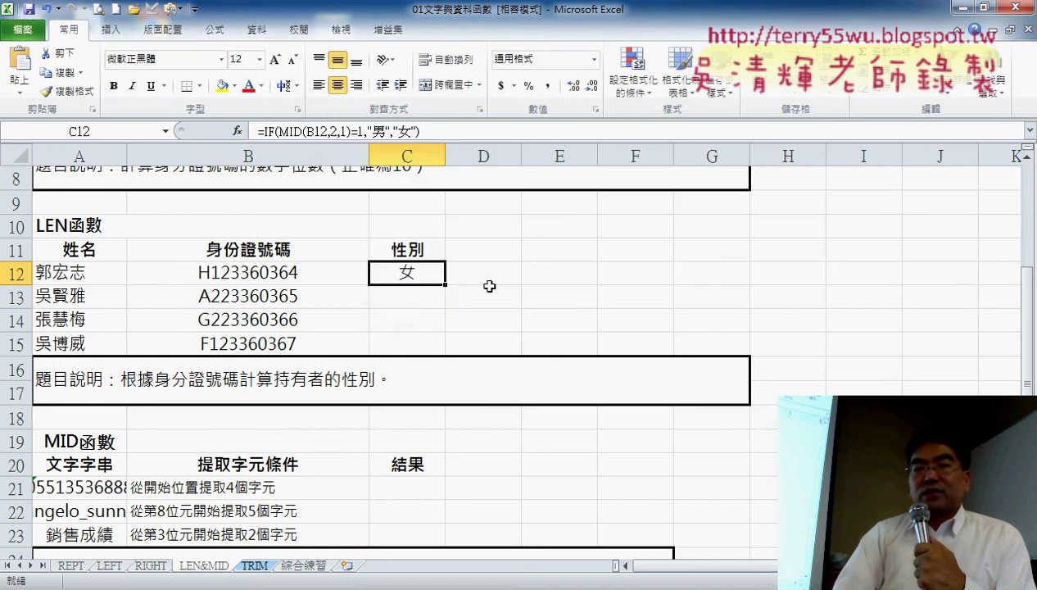
- Change C12's condition to MID(B12,2,1)="1" and fill it to C15, giving 男, 女, 女, 男
drag(448, 285, 447, 352)
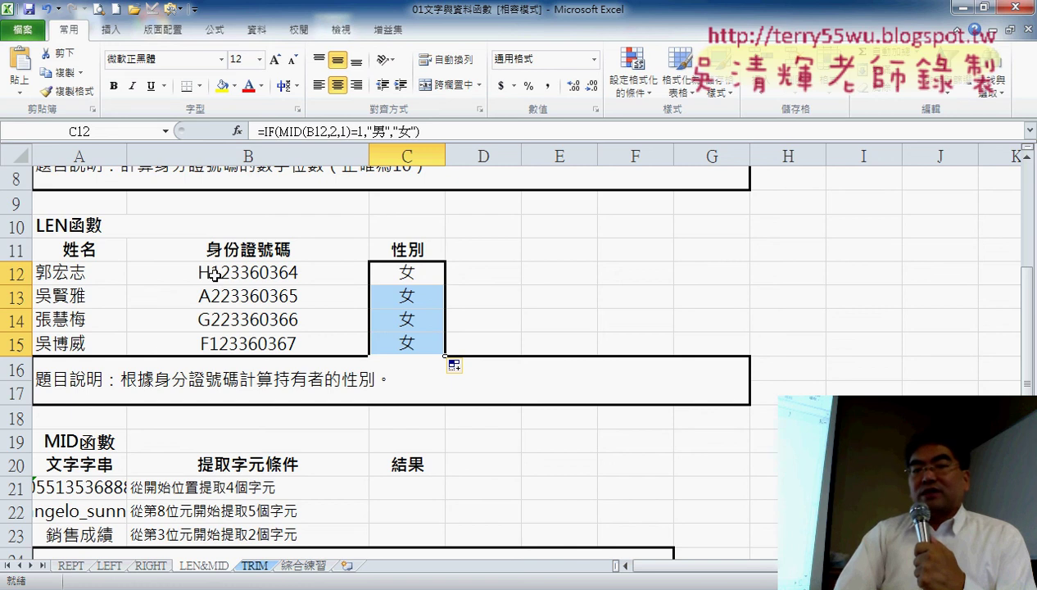
click(422, 273)
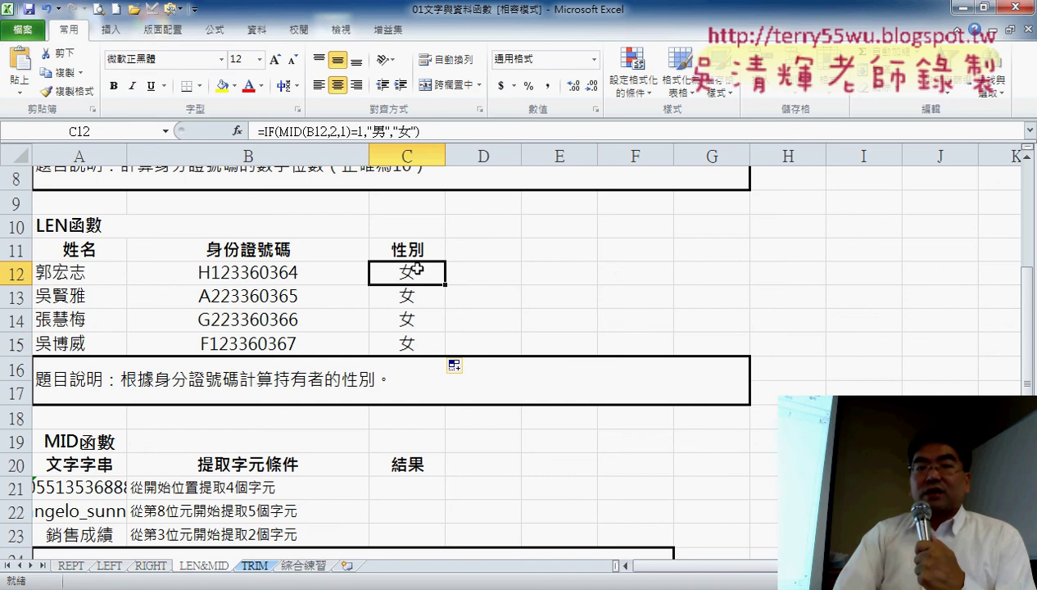
click(273, 131)
click(238, 131)
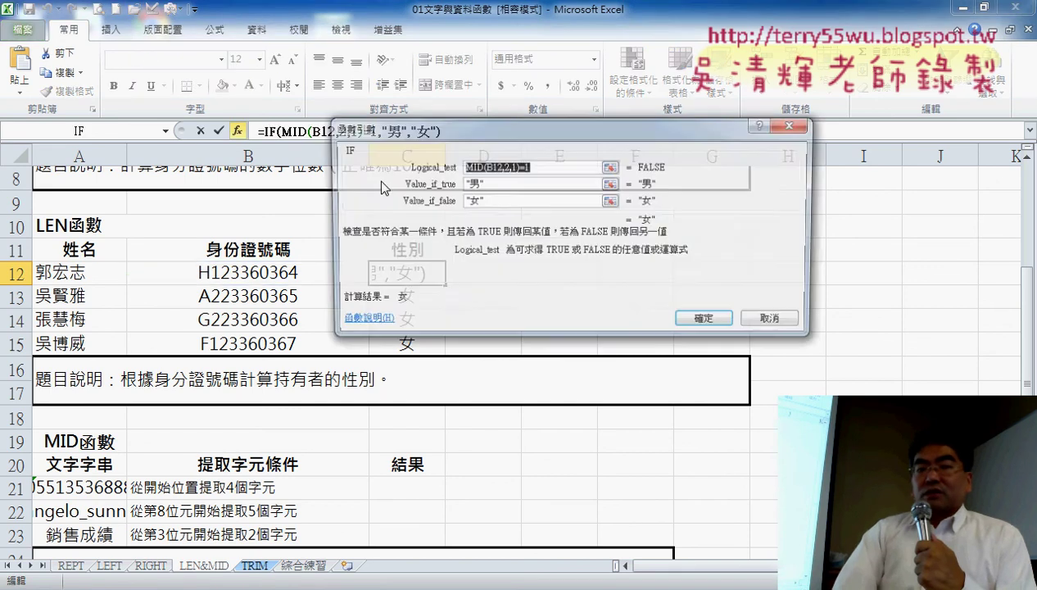
click(570, 168)
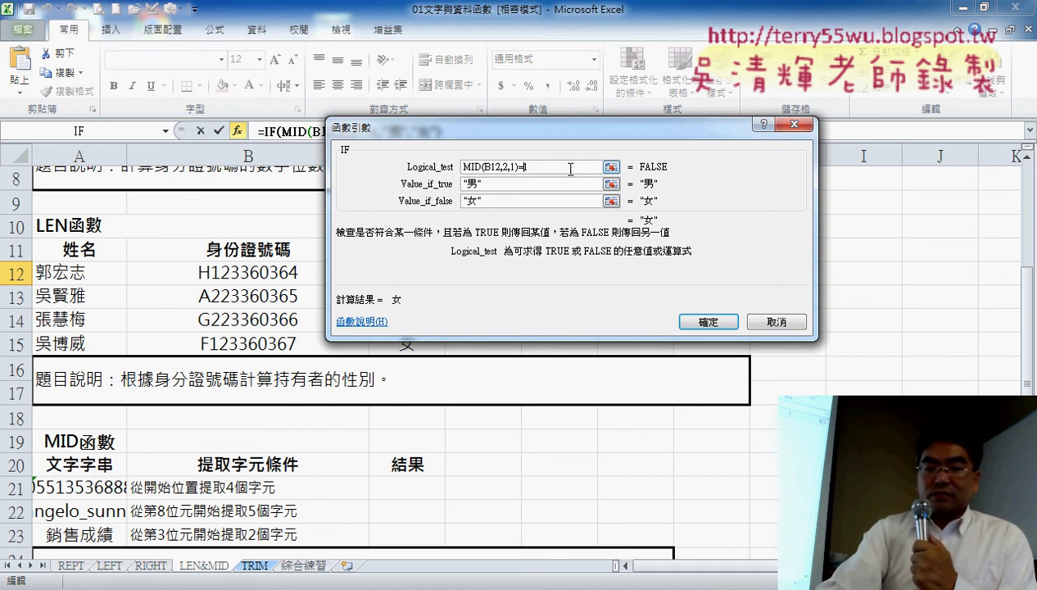
text("1)
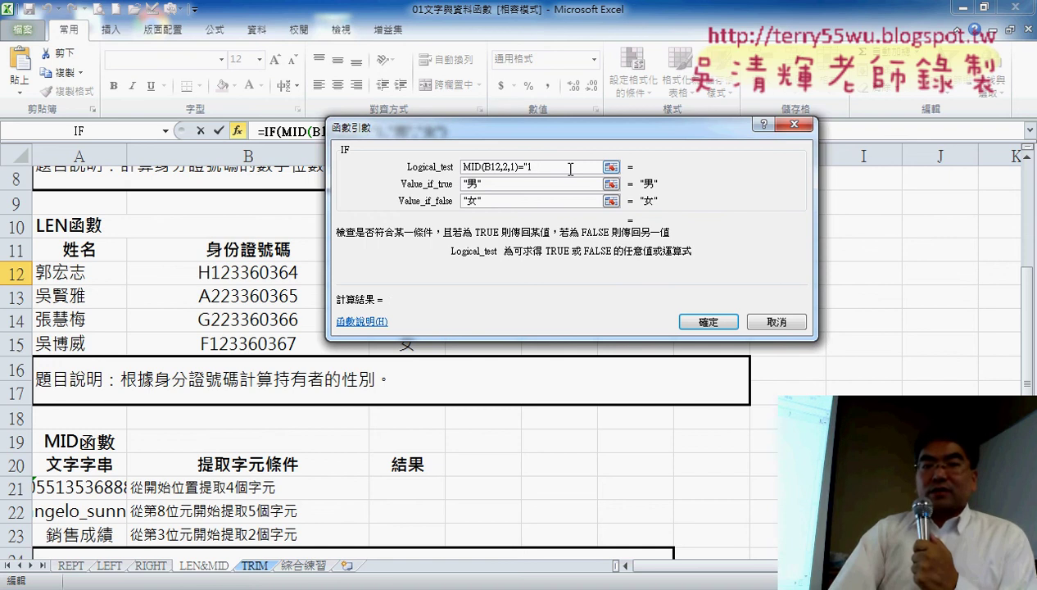
text(")
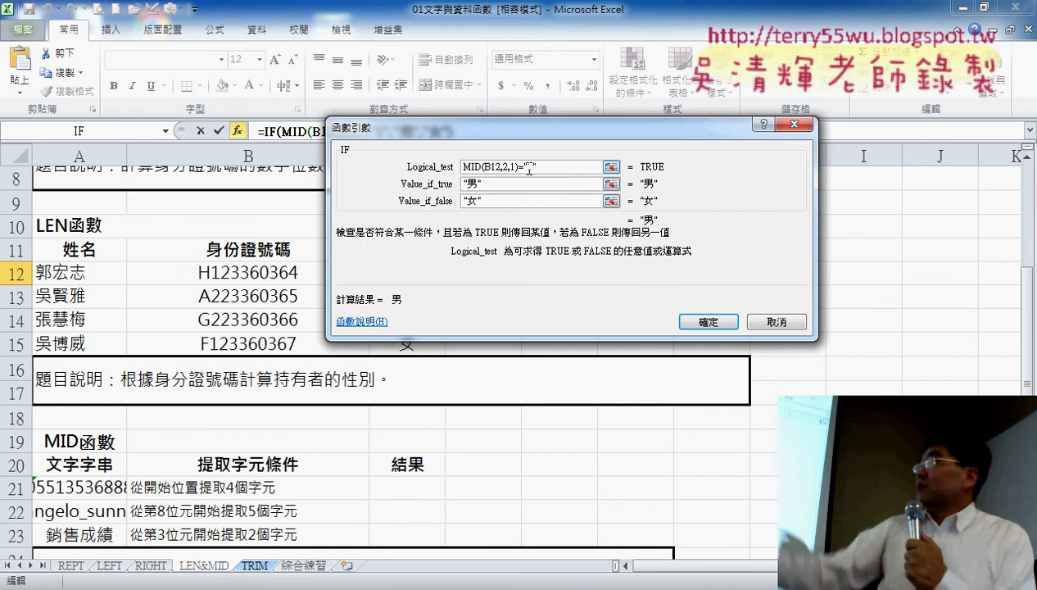
drag(523, 167, 537, 167)
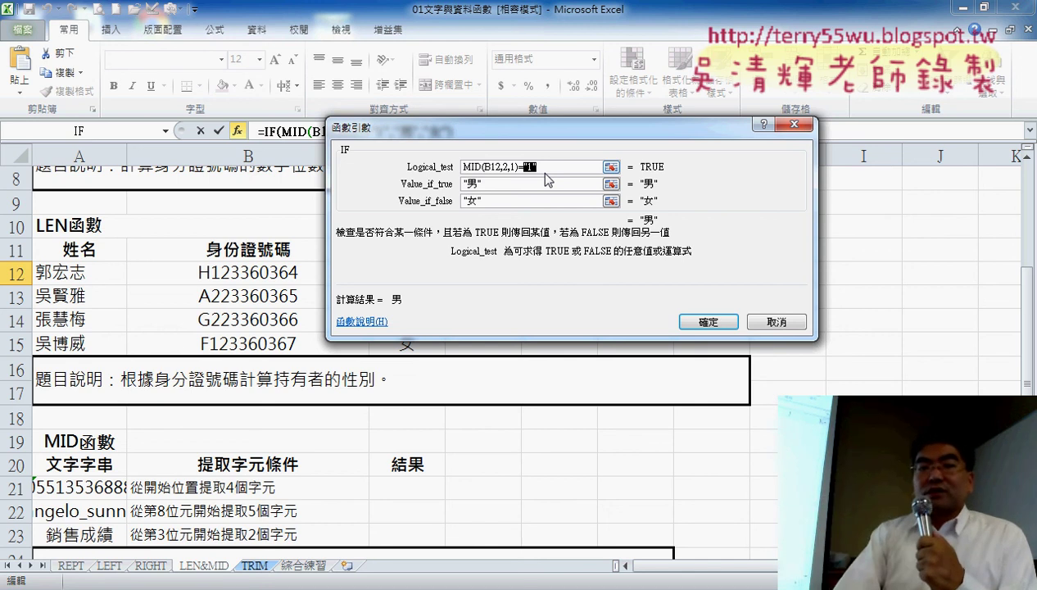
click(703, 322)
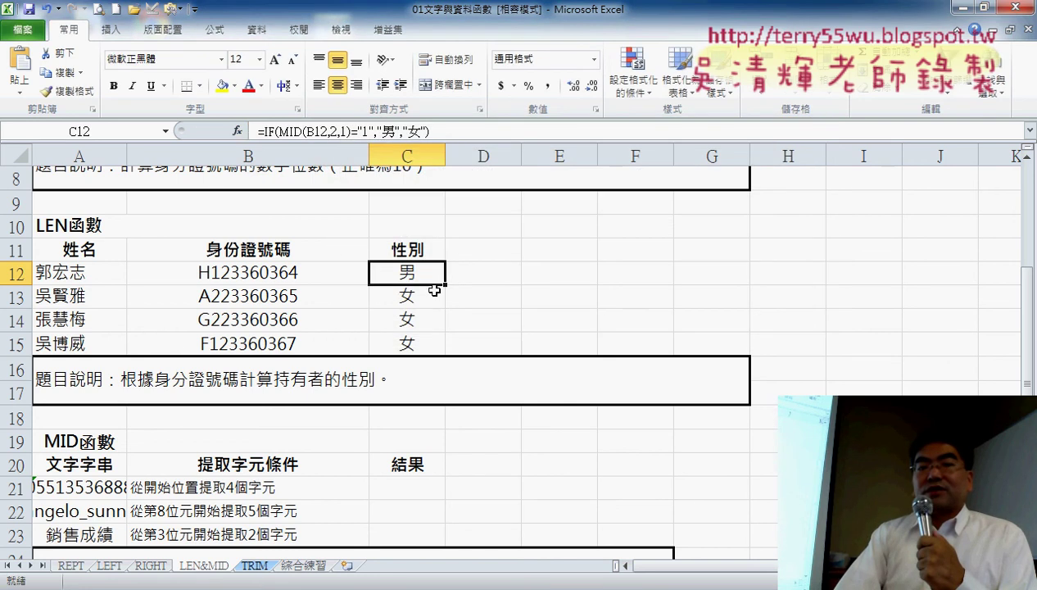
drag(443, 287, 442, 351)
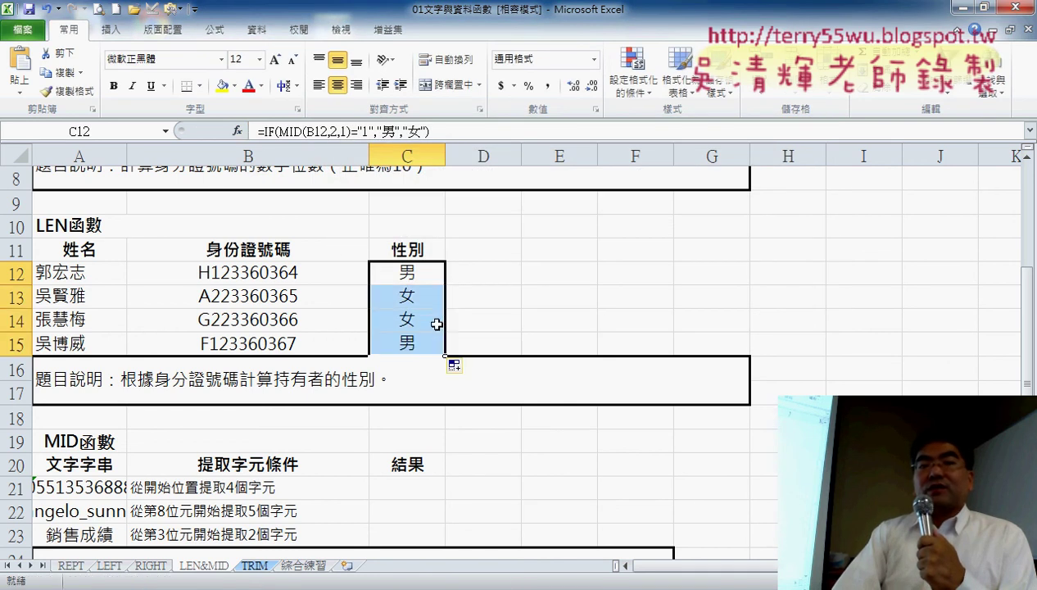
double_click(408, 272)
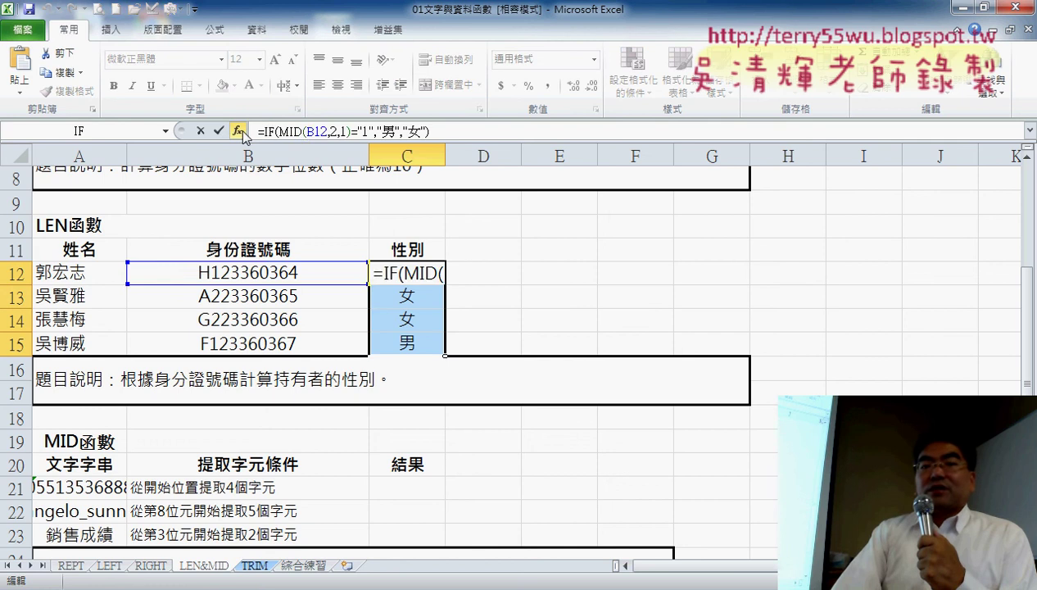
- Delete the quoted "1" from the end of C12's IF condition
click(238, 131)
click(554, 168)
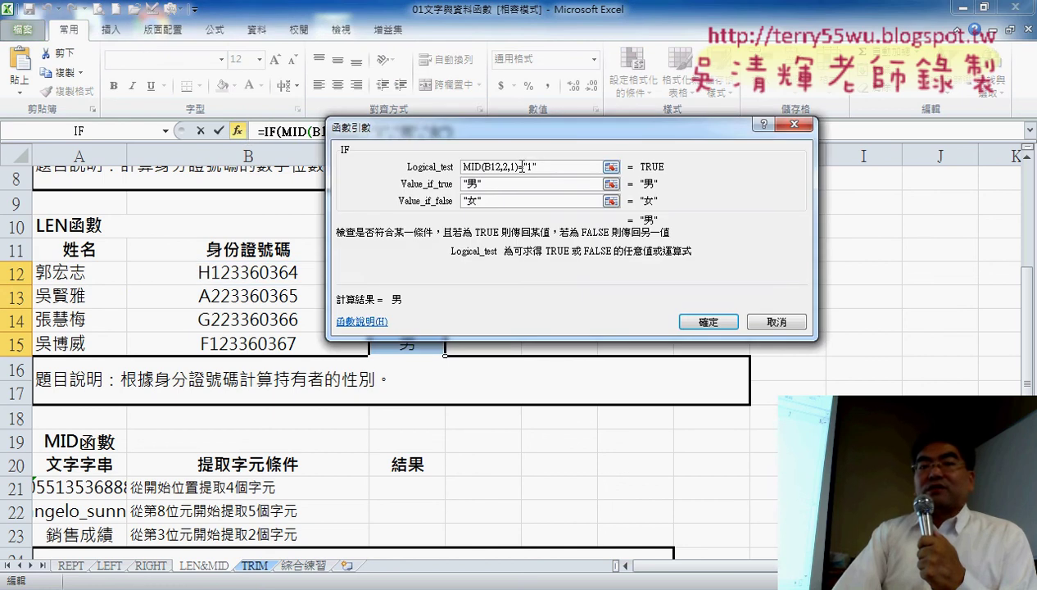
double_click(521, 167)
click(525, 168)
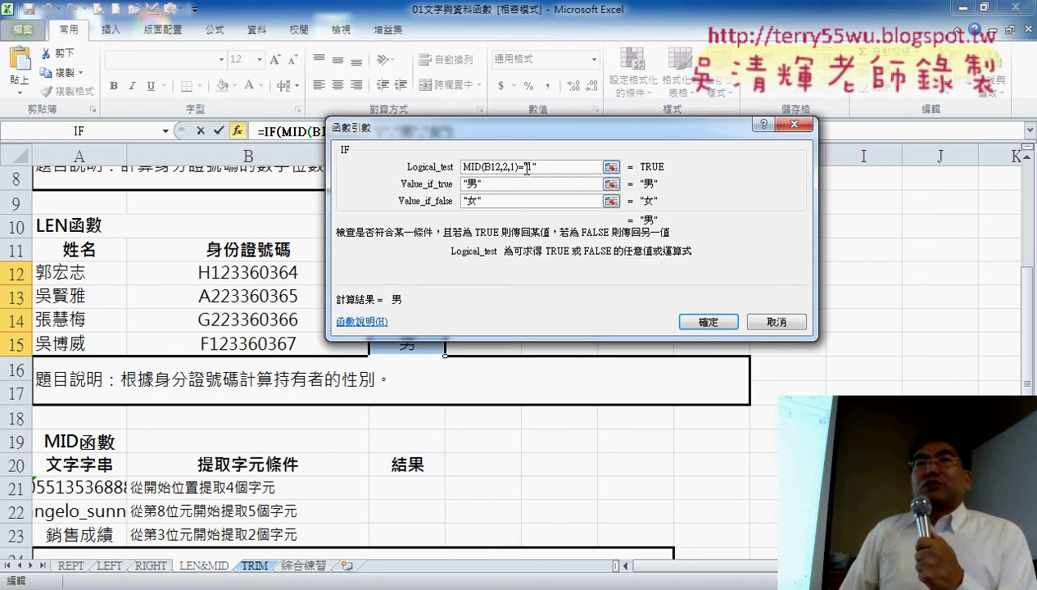
drag(526, 168, 545, 167)
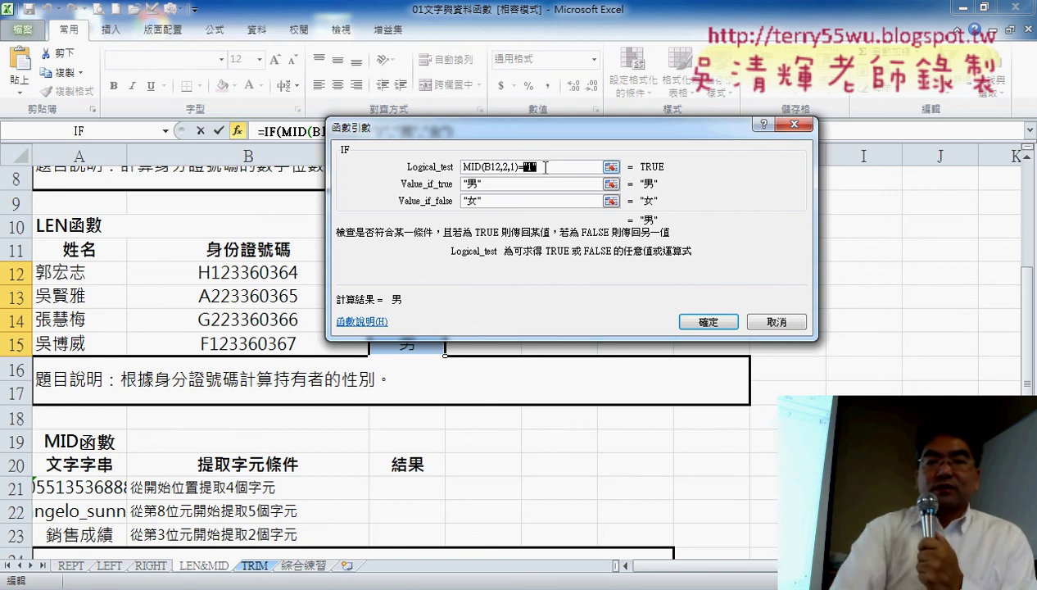
key(BackSpace)
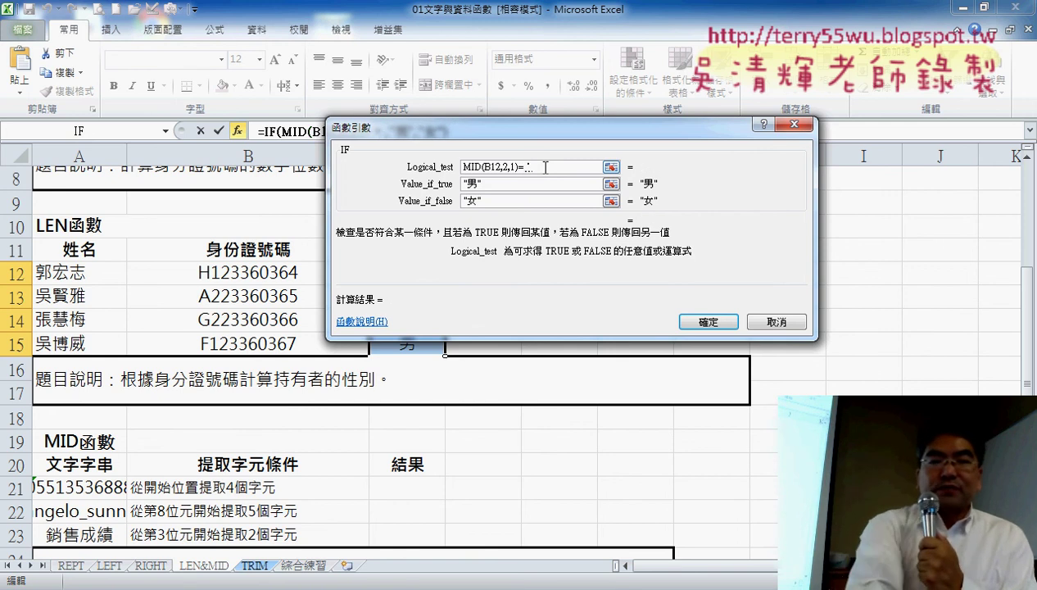
- Try an unquoted 1 in the condition, see it evaluate FALSE, then cancel to keep the original formula
text(1)
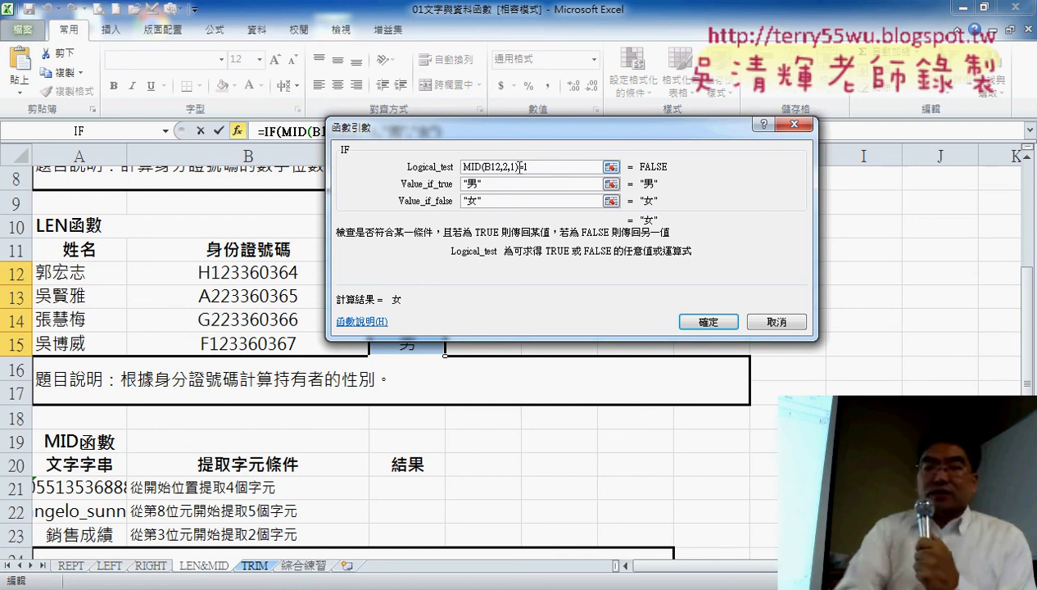
drag(518, 167, 413, 170)
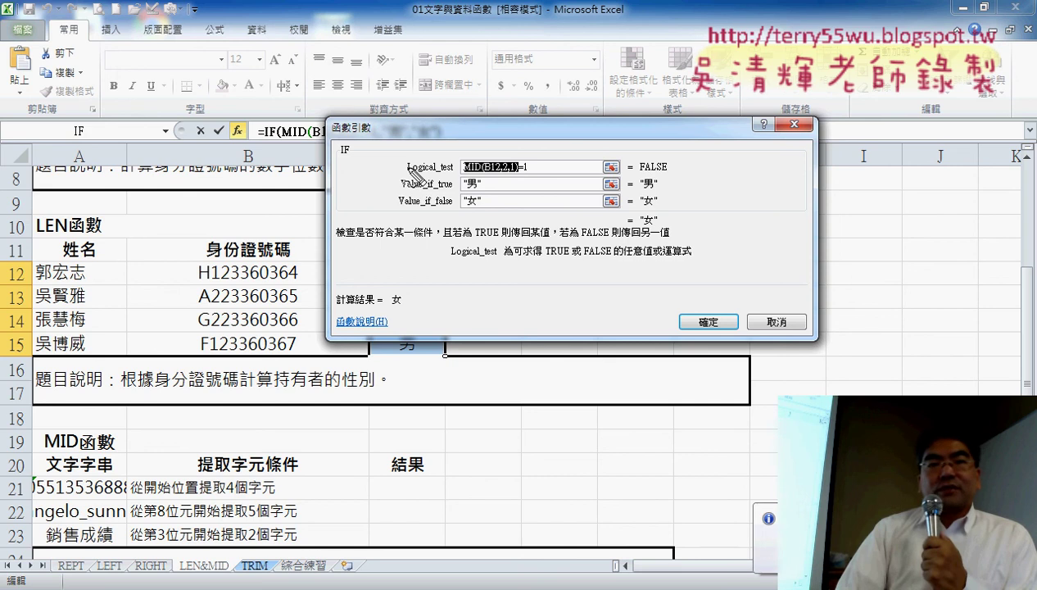
mouse_move(341, 58)
mouse_down()
mouse_move(360, 82)
mouse_move(373, 135)
mouse_up()
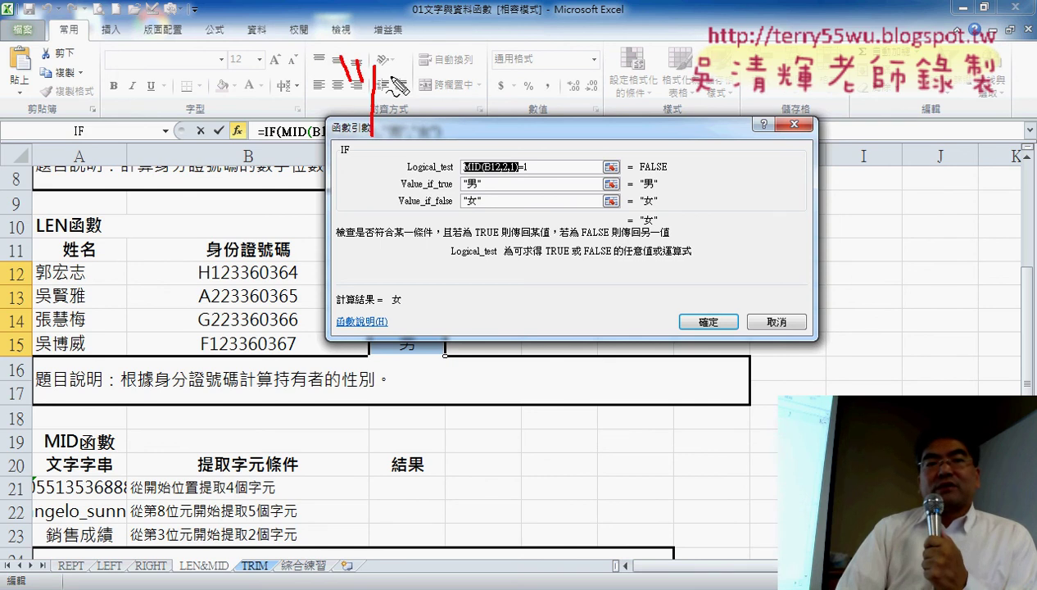
mouse_move(393, 51)
mouse_down()
mouse_move(402, 89)
mouse_move(459, 108)
mouse_move(451, 120)
mouse_up()
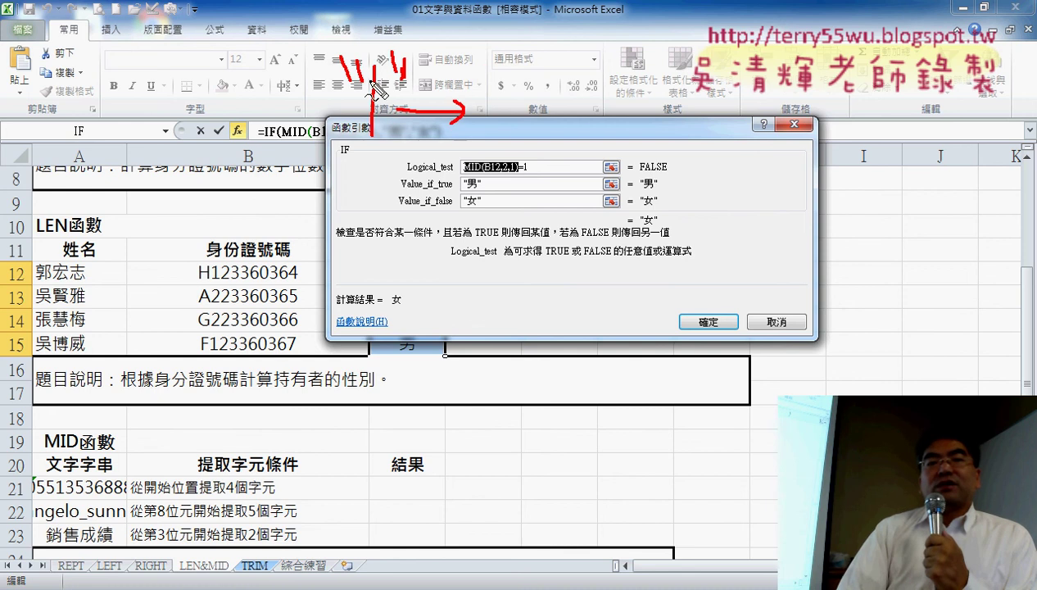
drag(487, 67, 489, 138)
drag(336, 145, 384, 145)
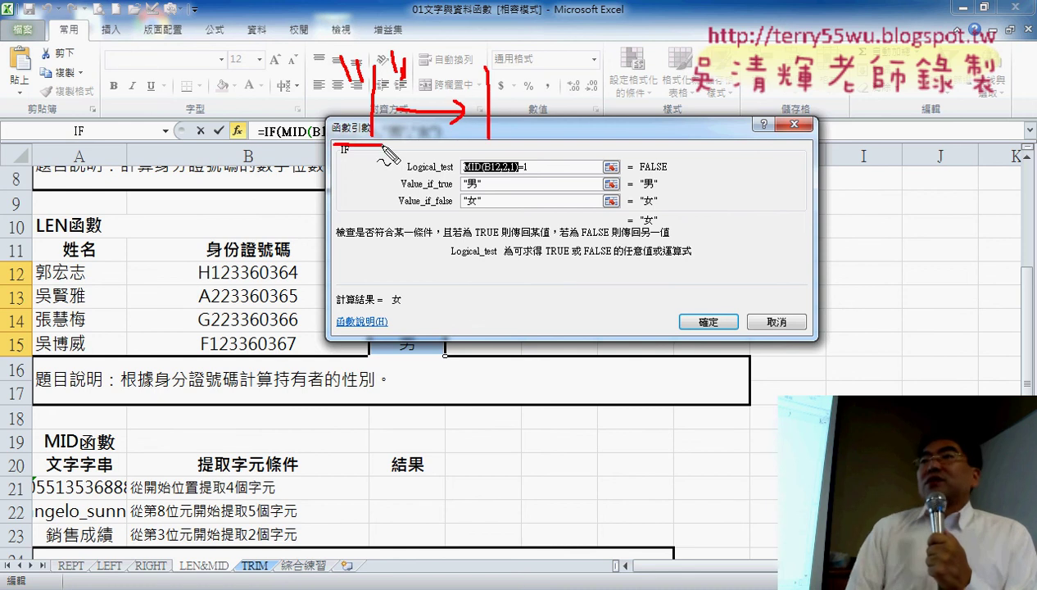
drag(473, 150, 512, 151)
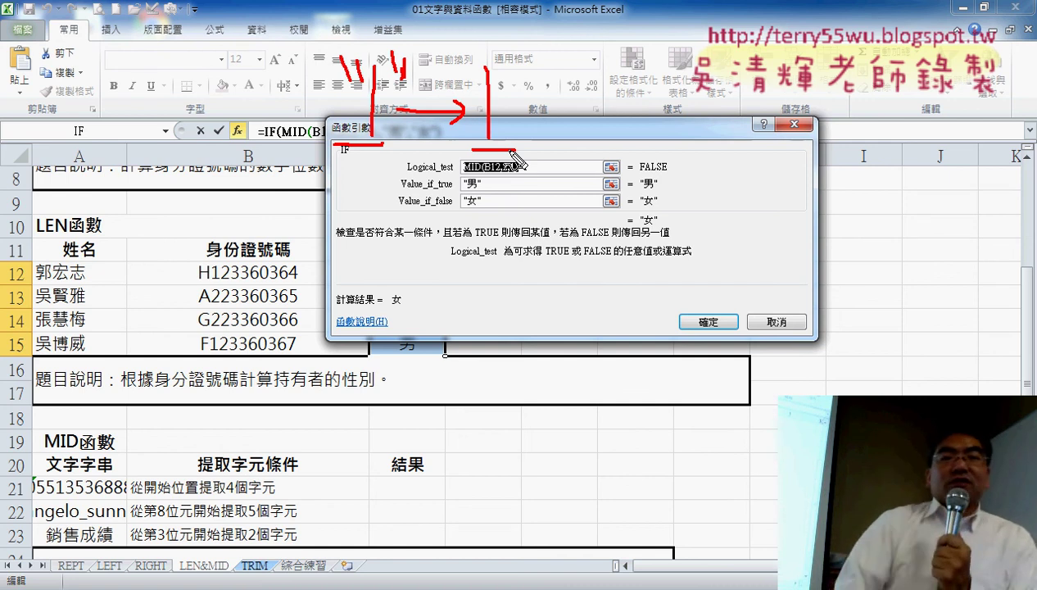
key(Escape)
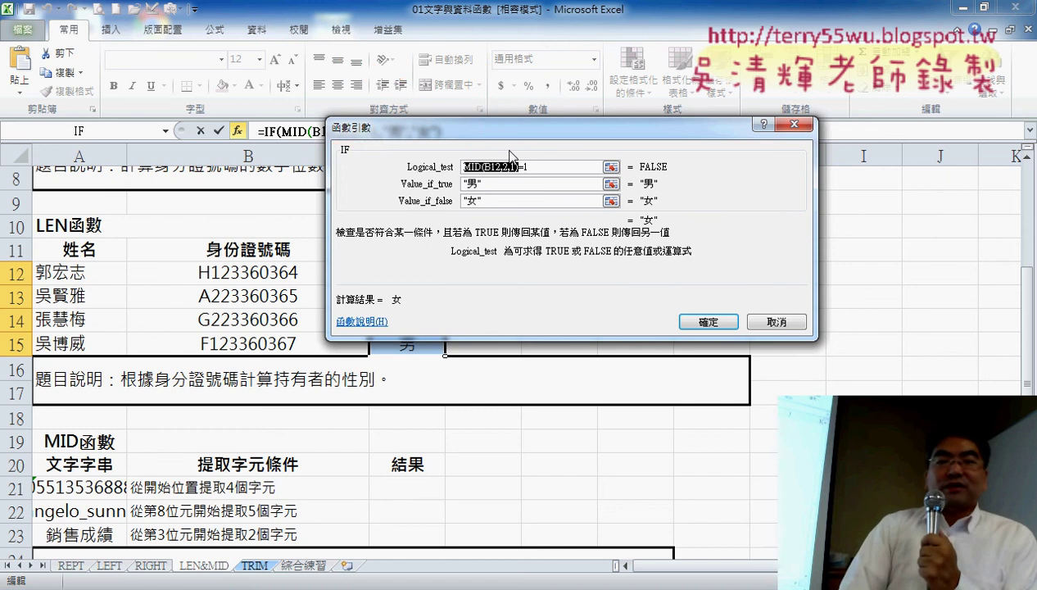
click(777, 322)
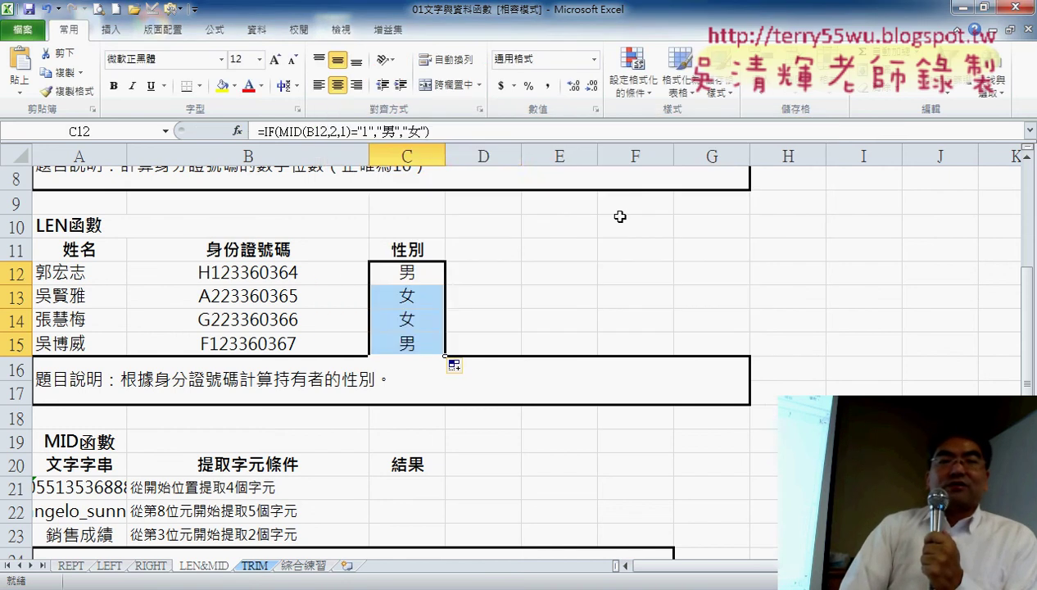
click(504, 254)
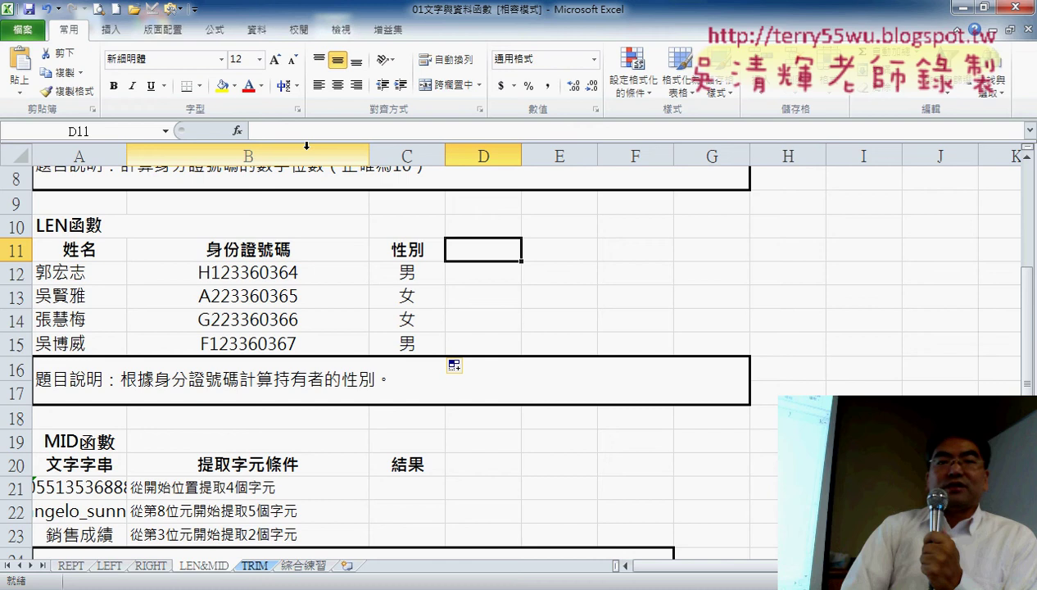
click(237, 130)
drag(525, 107, 501, 58)
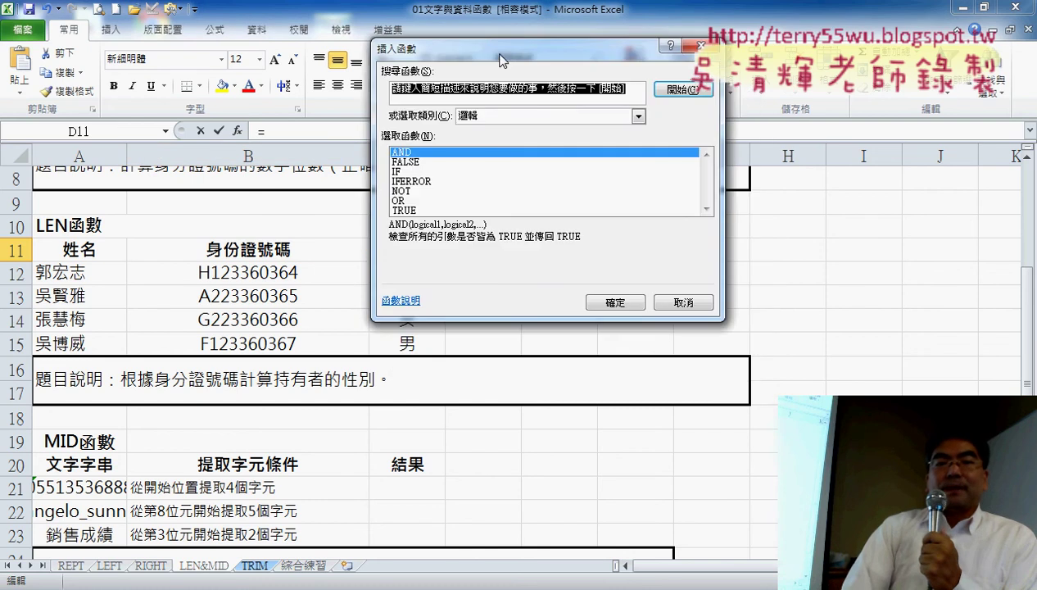
click(525, 116)
click(541, 208)
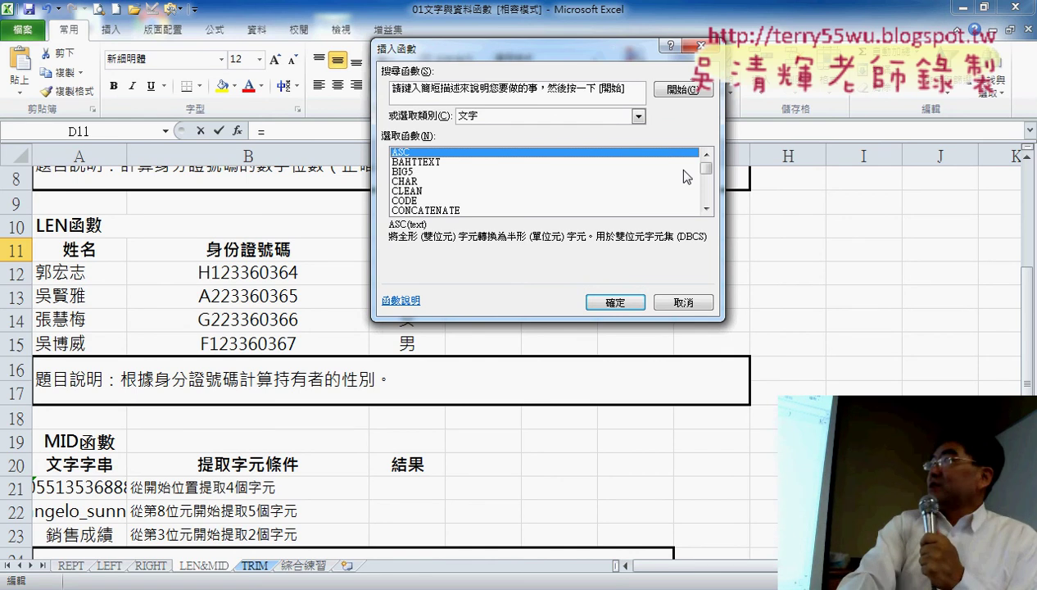
key(Down)
key(Down)
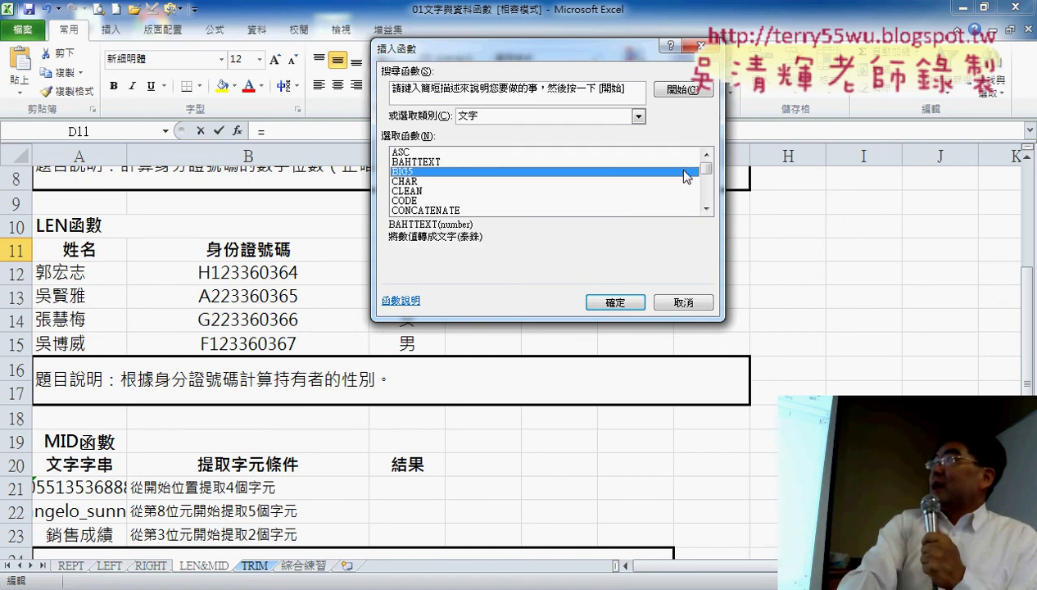
key(Down)
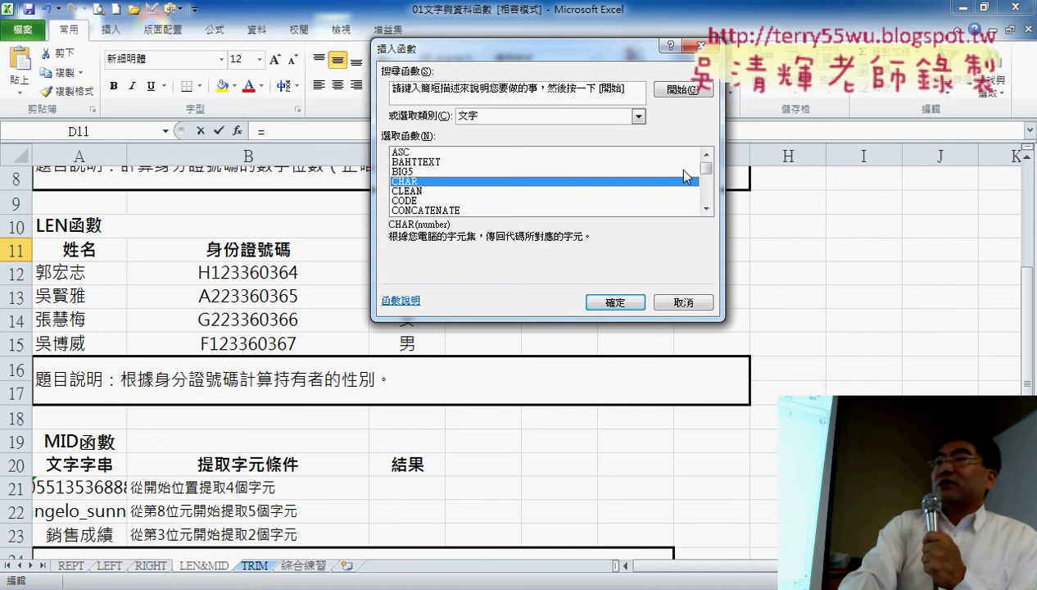
key(Down)
key(Down)
key(Down)
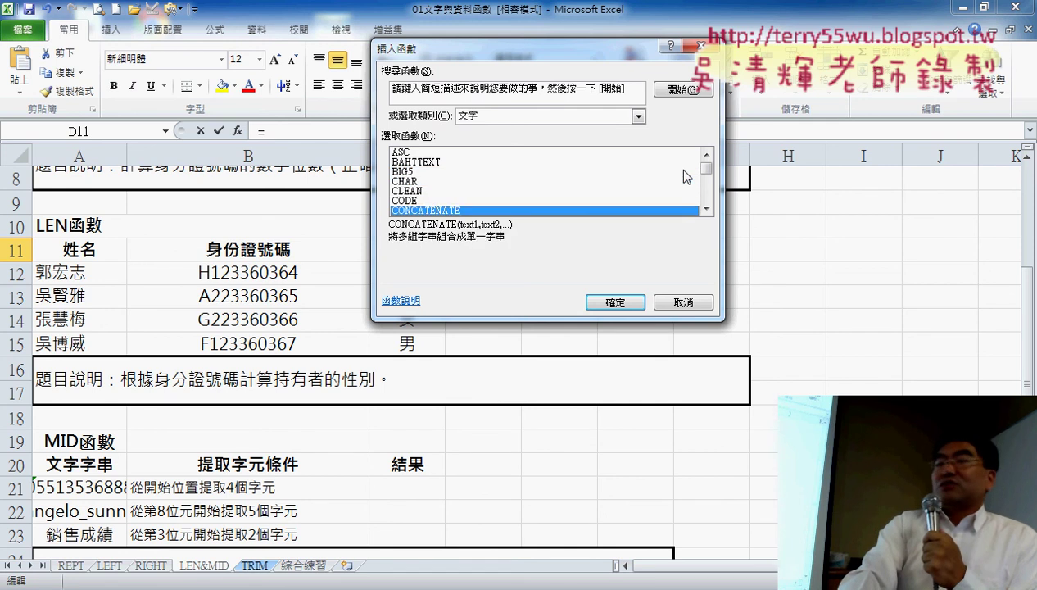
key(Down)
key(Down)
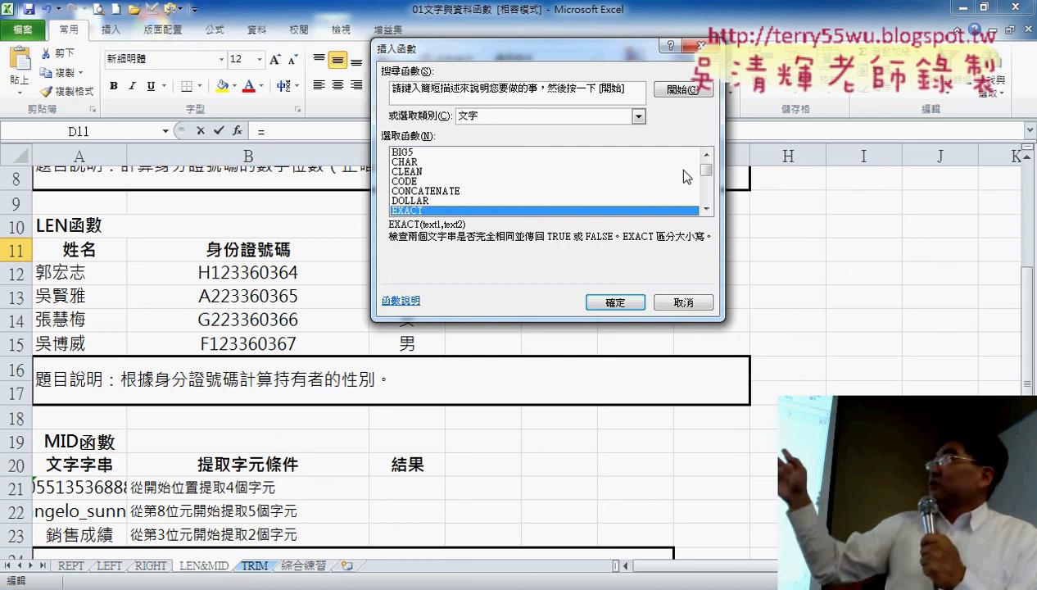
key(Down)
key(Down)
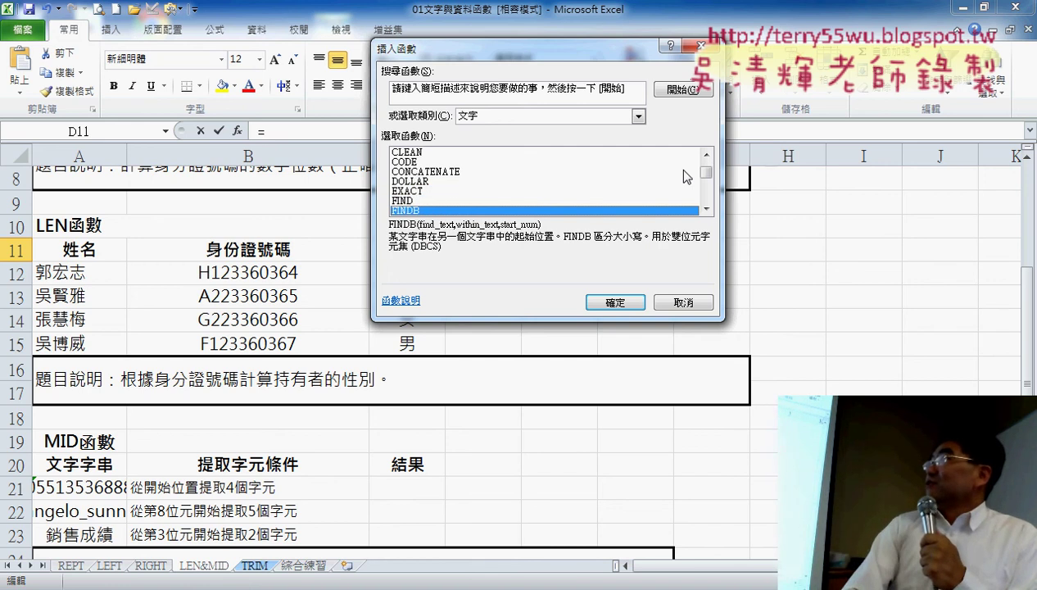
drag(705, 173, 717, 232)
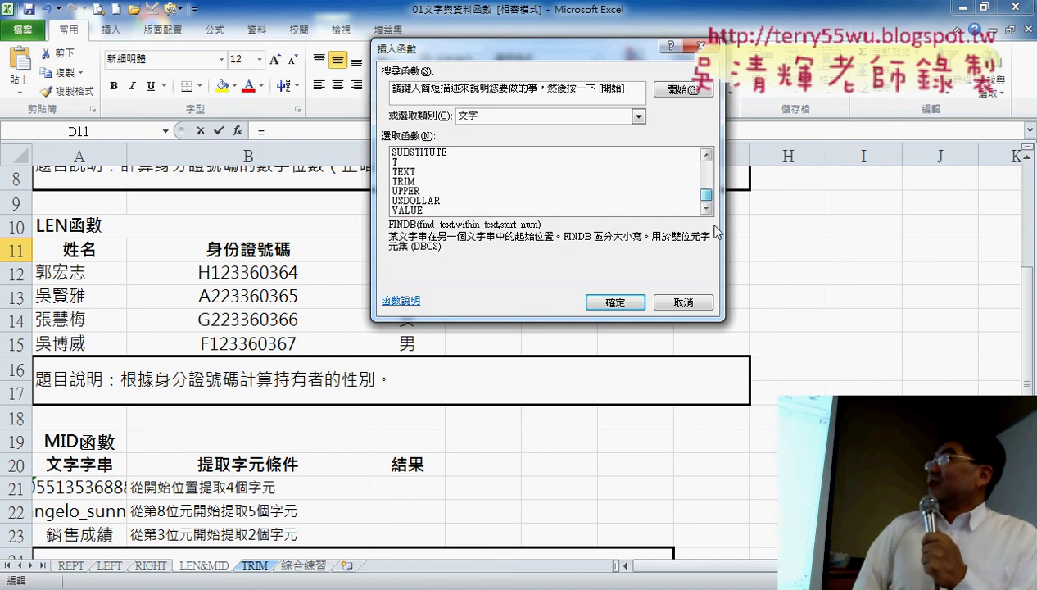
click(576, 210)
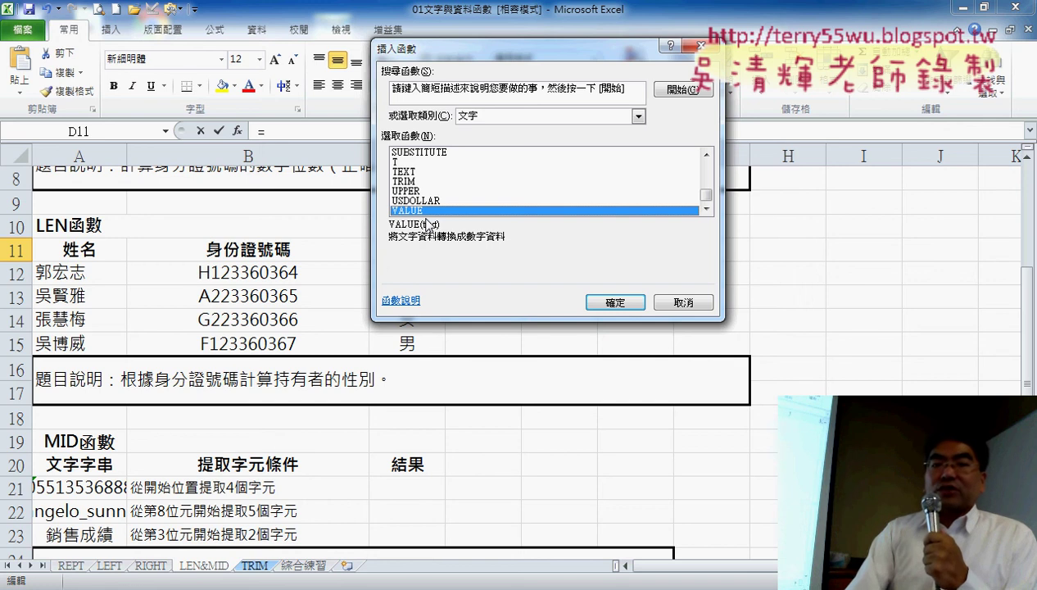
click(683, 303)
click(407, 273)
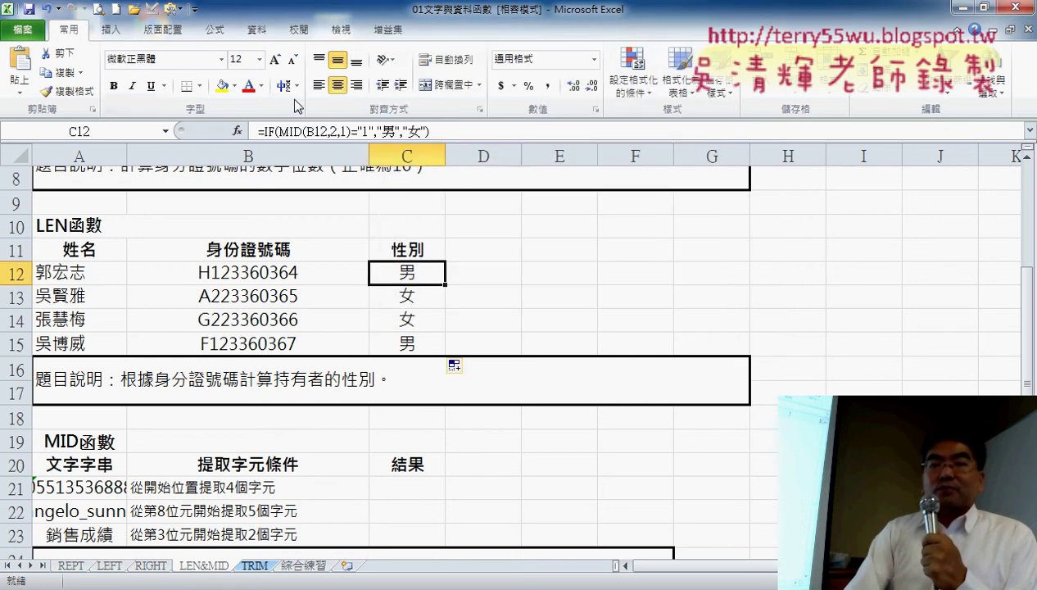
- Replace the quoted "1" in C12's IF condition with the number 1
click(267, 131)
click(237, 131)
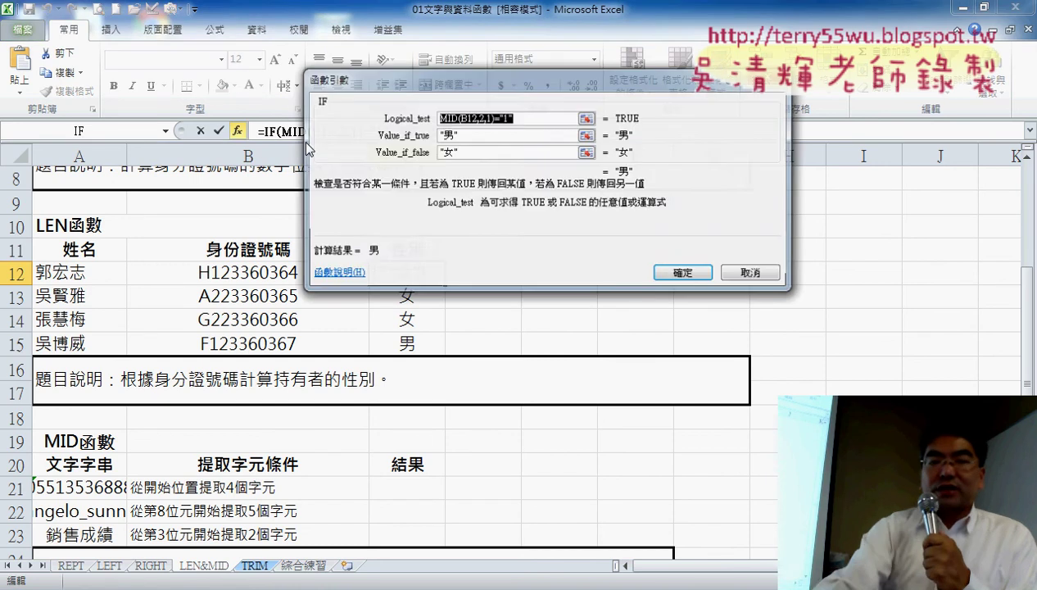
click(525, 119)
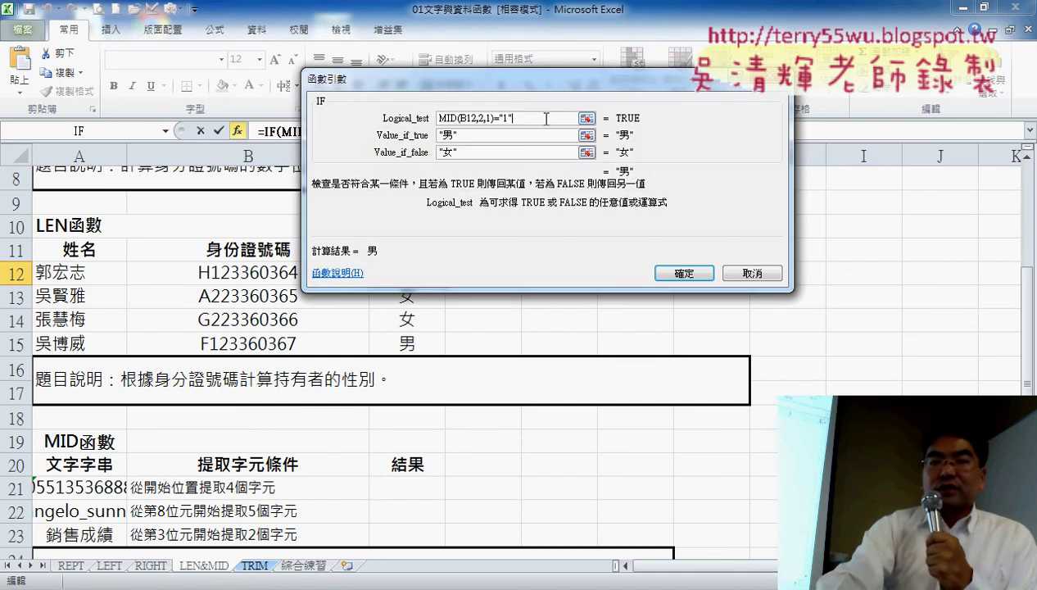
key(BackSpace)
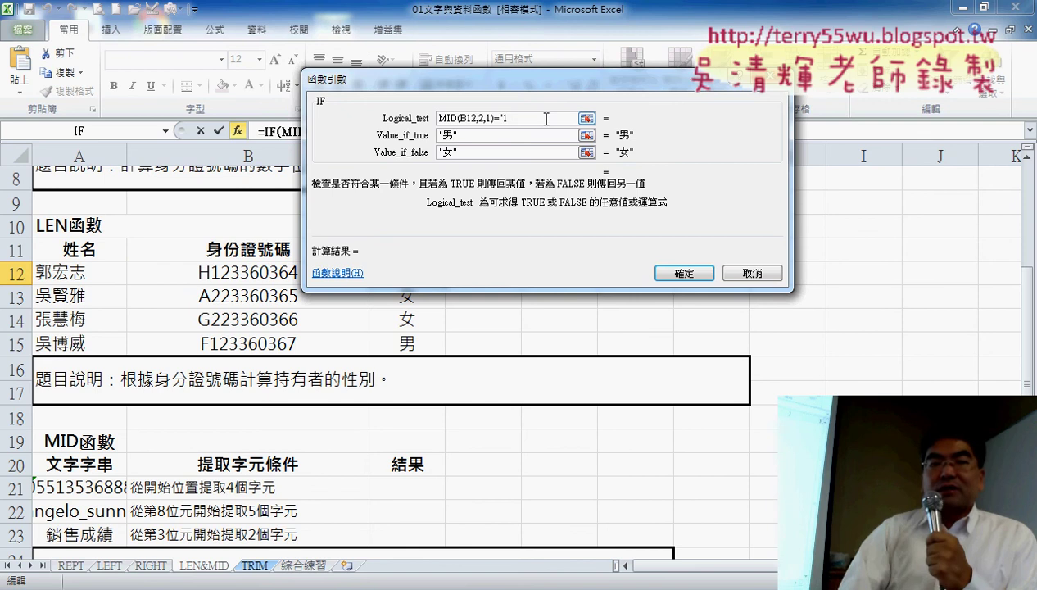
key(BackSpace)
key(BackSpace)
text(1)
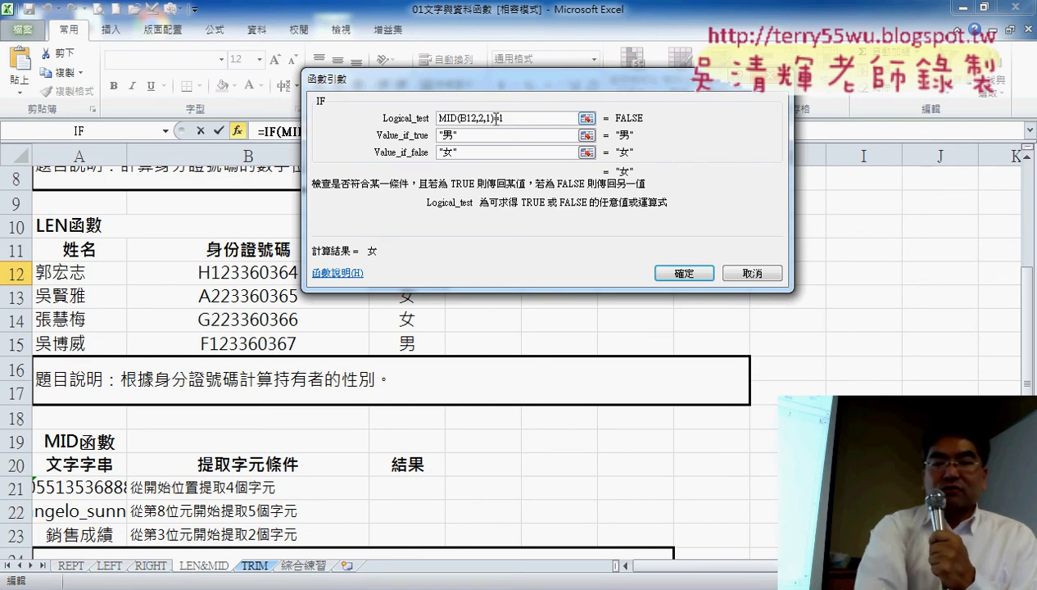
- Wrap the MID part in VALUE() so C12 holds =IF(VALUE(MID(B12,2,1))=1,"男","女")
key(Home)
text(val)
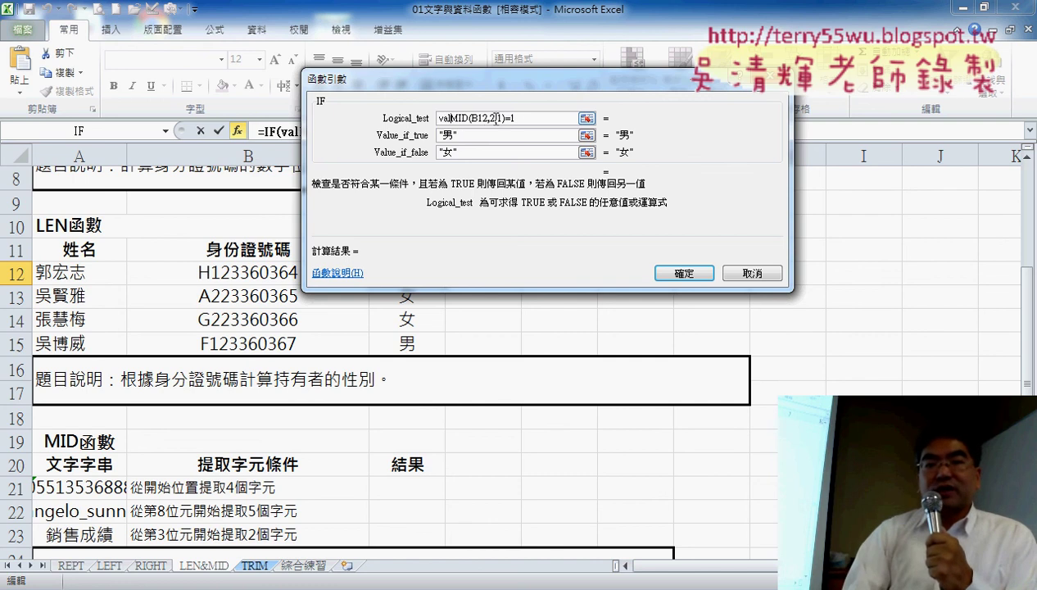
text(ue()
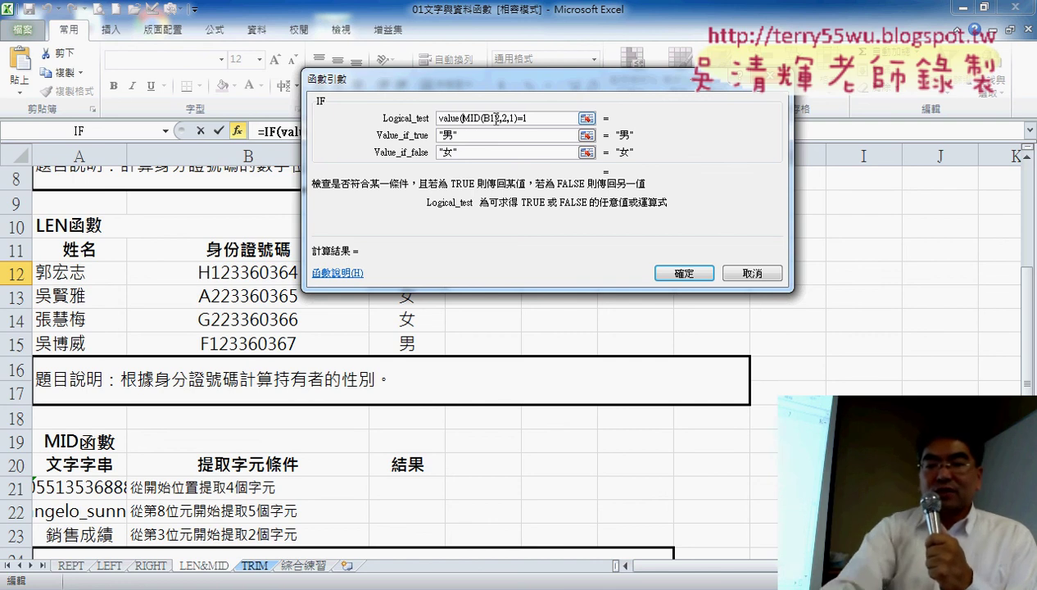
click(522, 119)
text())
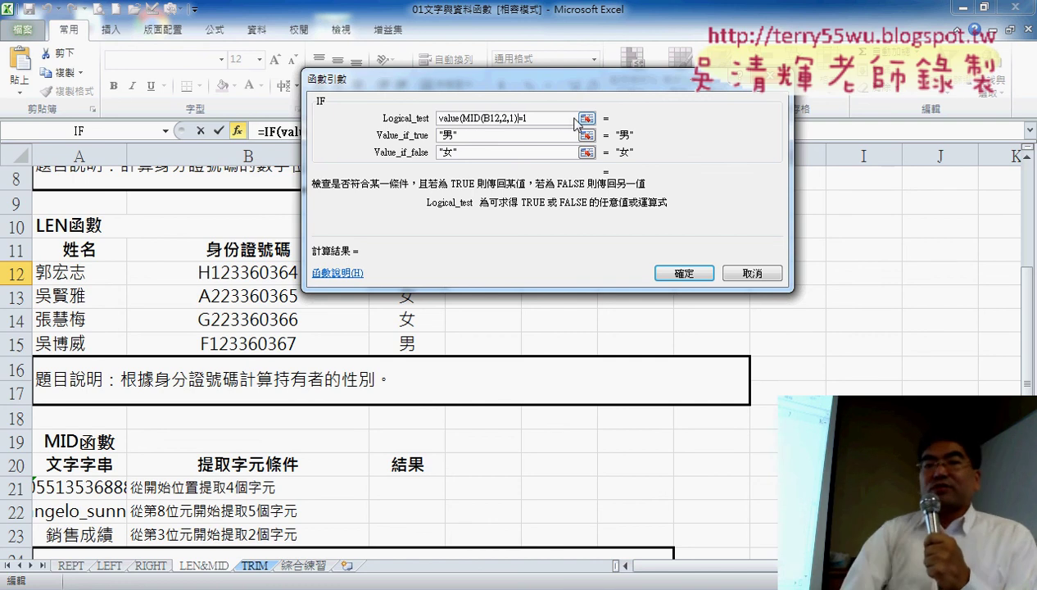
text())
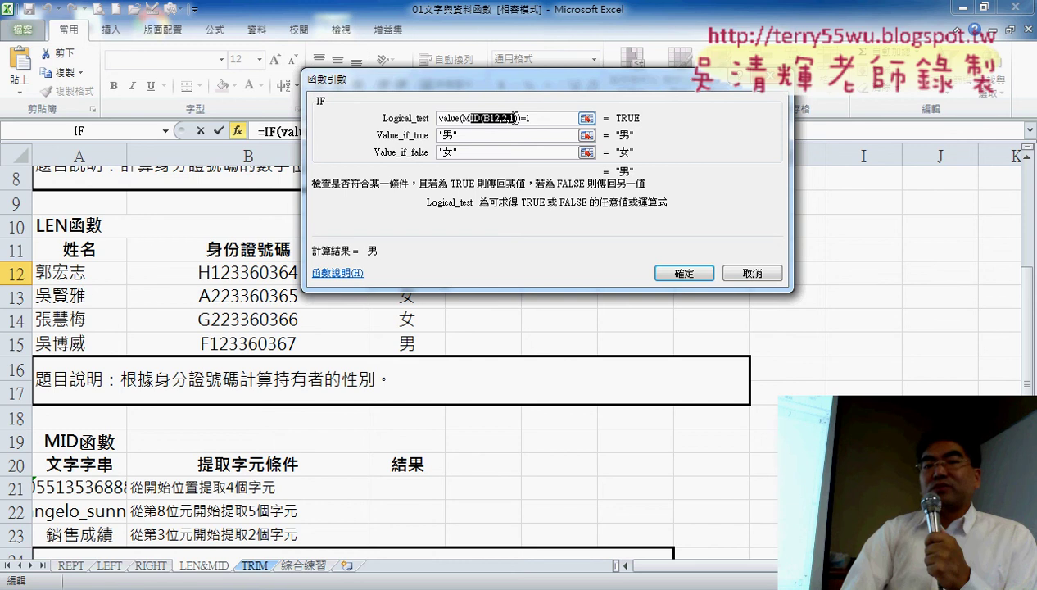
click(515, 118)
text())
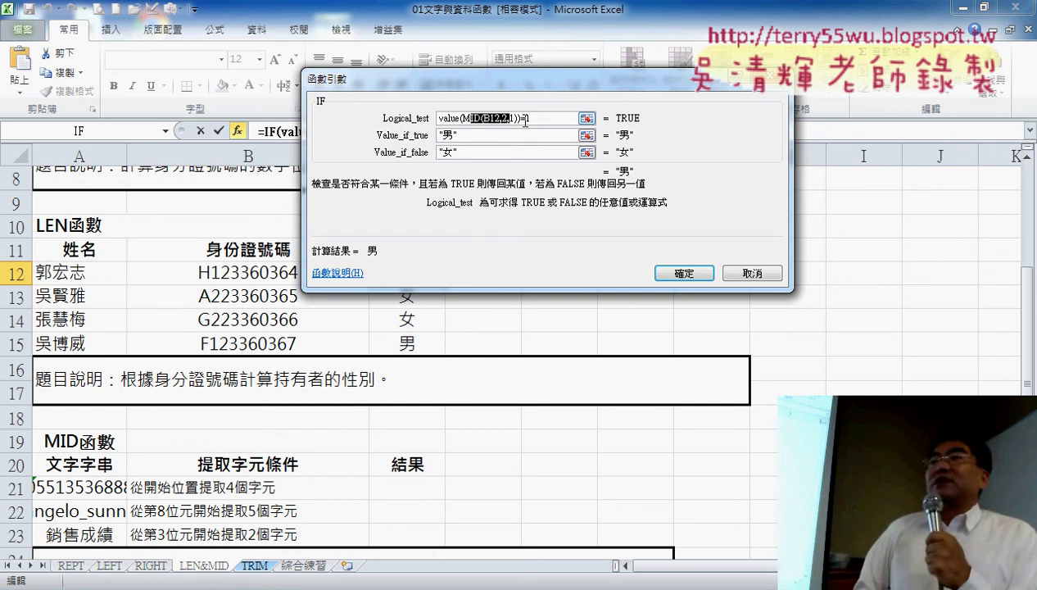
click(540, 119)
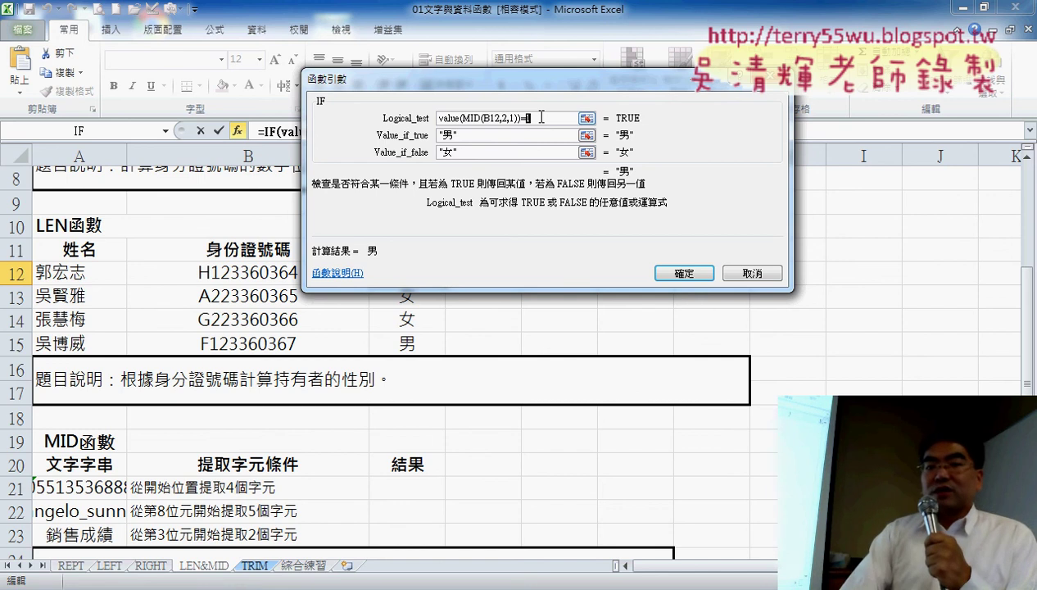
click(686, 274)
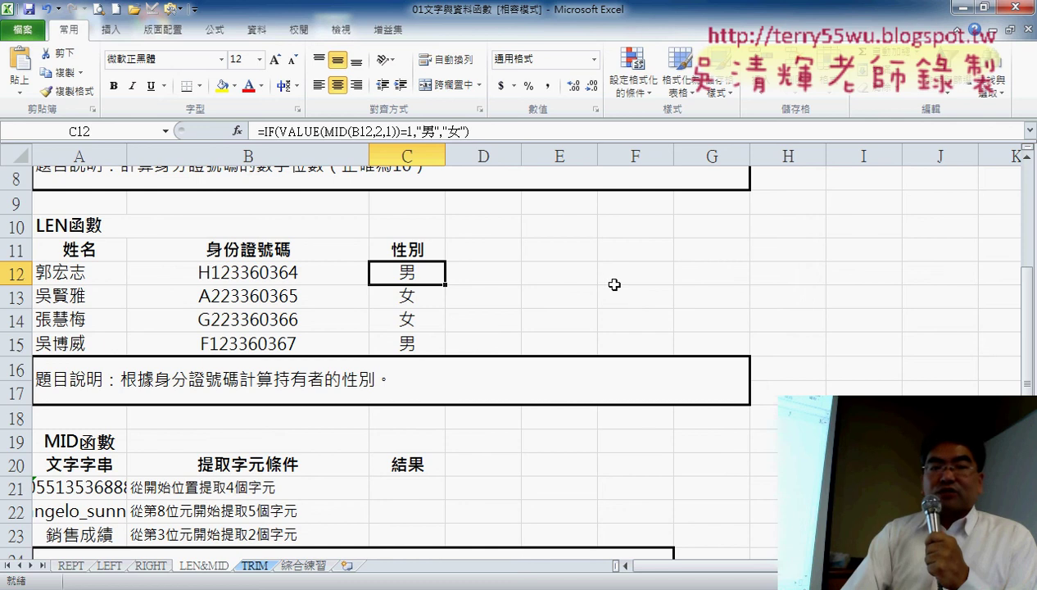
scroll(614, 285, down, 1)
scroll(614, 285, down, 1)
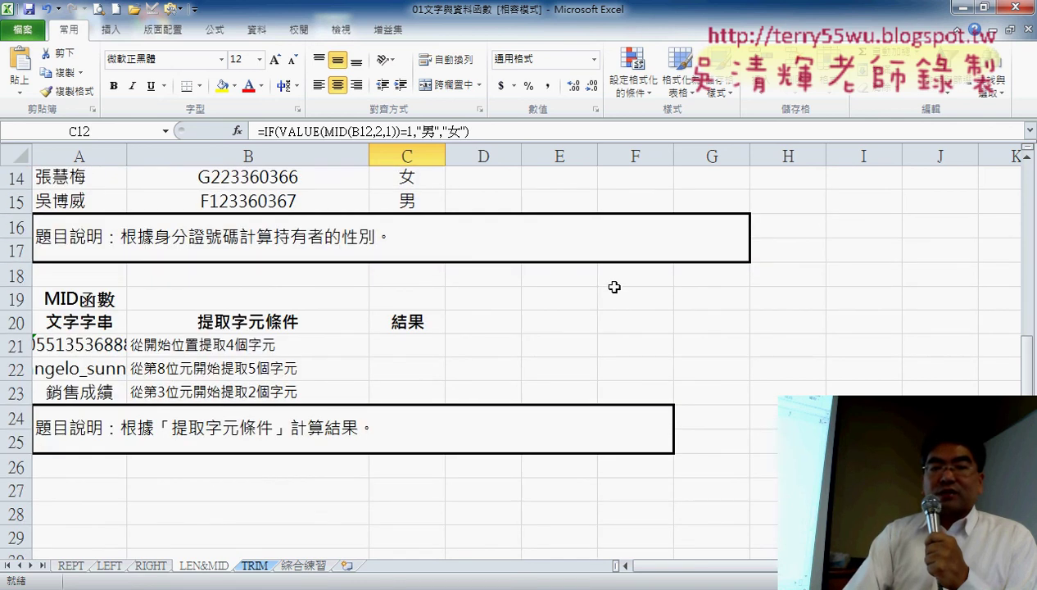
scroll(511, 288, down, 1)
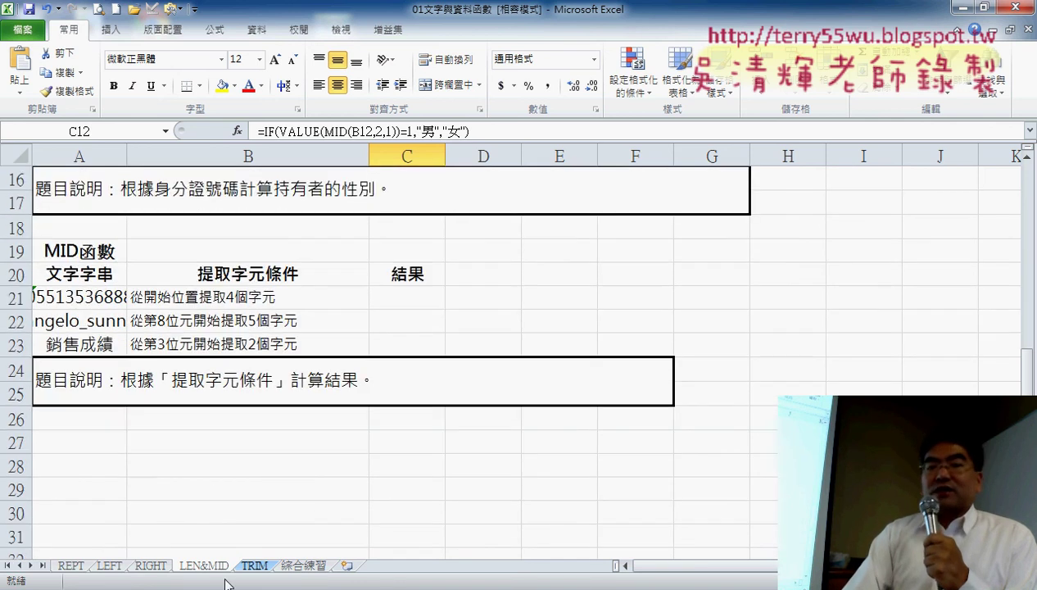
- Enter =MID(A21,1,4) in C21 and widen column C to fit it
click(426, 298)
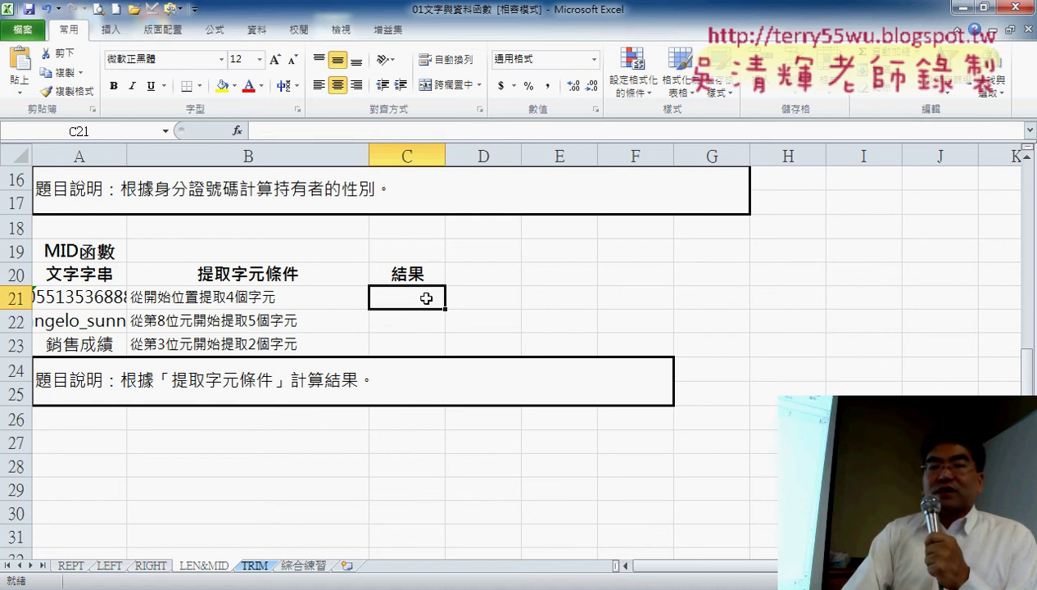
click(235, 132)
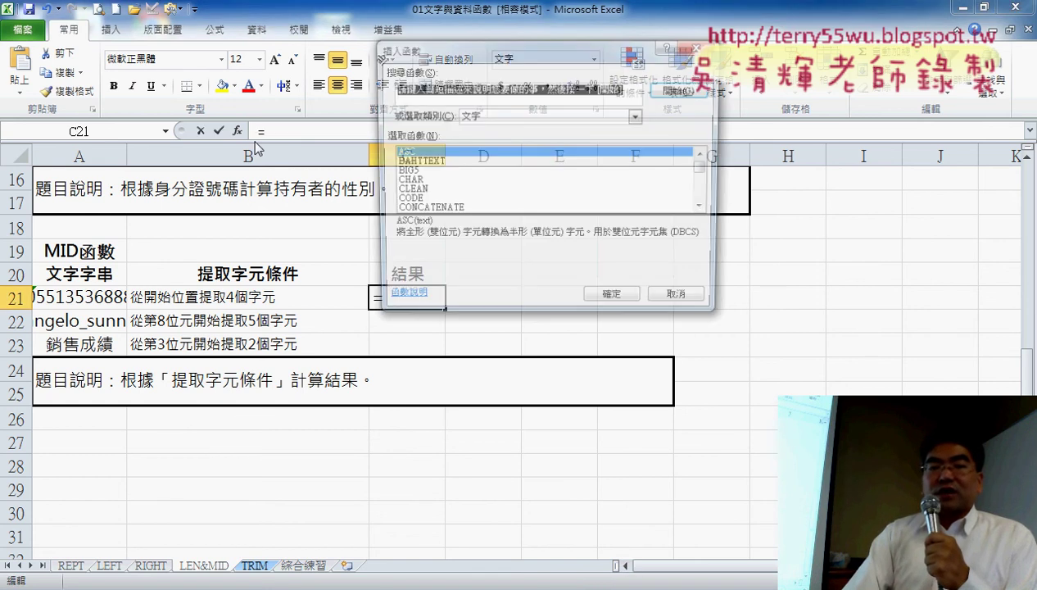
drag(706, 168, 705, 182)
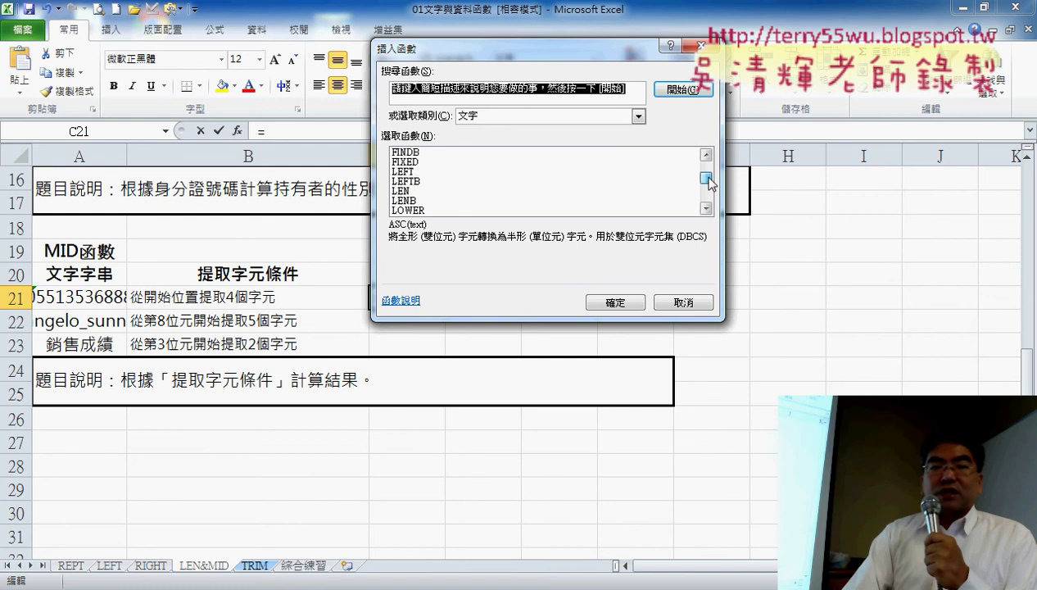
double_click(464, 190)
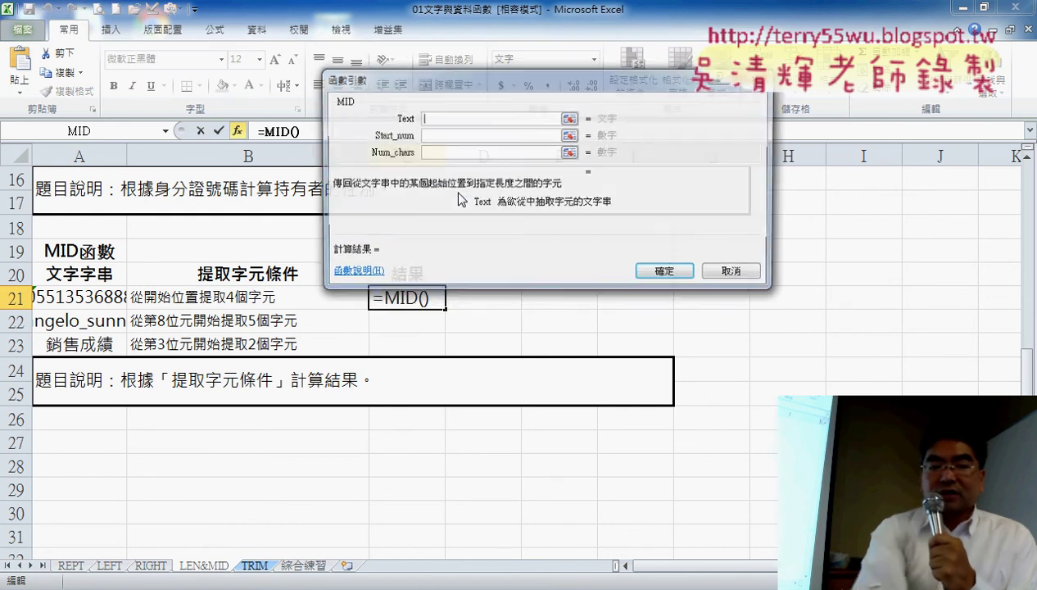
click(99, 297)
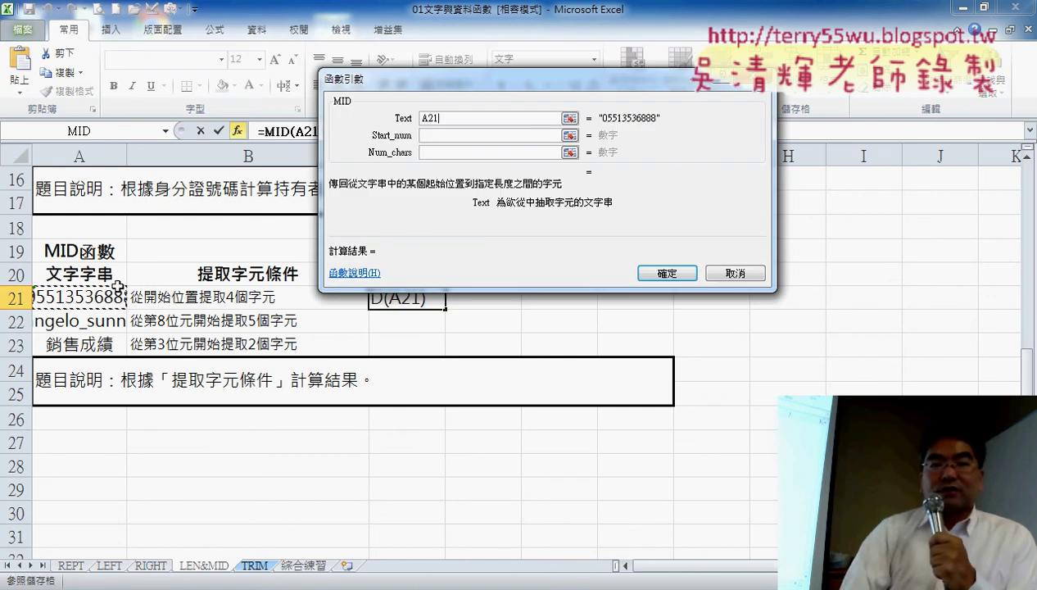
click(438, 135)
text(1)
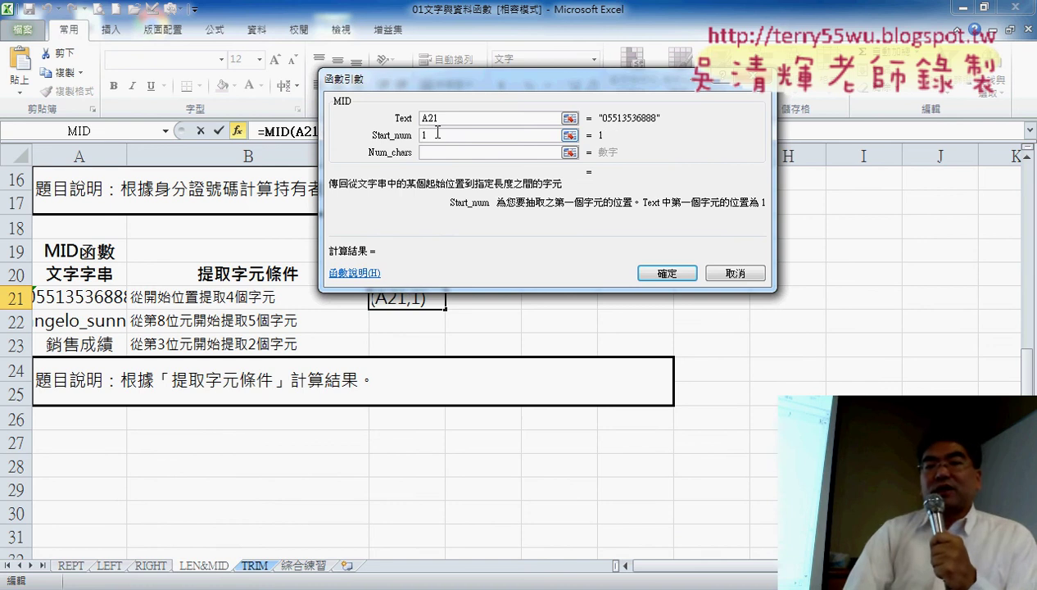
click(443, 153)
text(4)
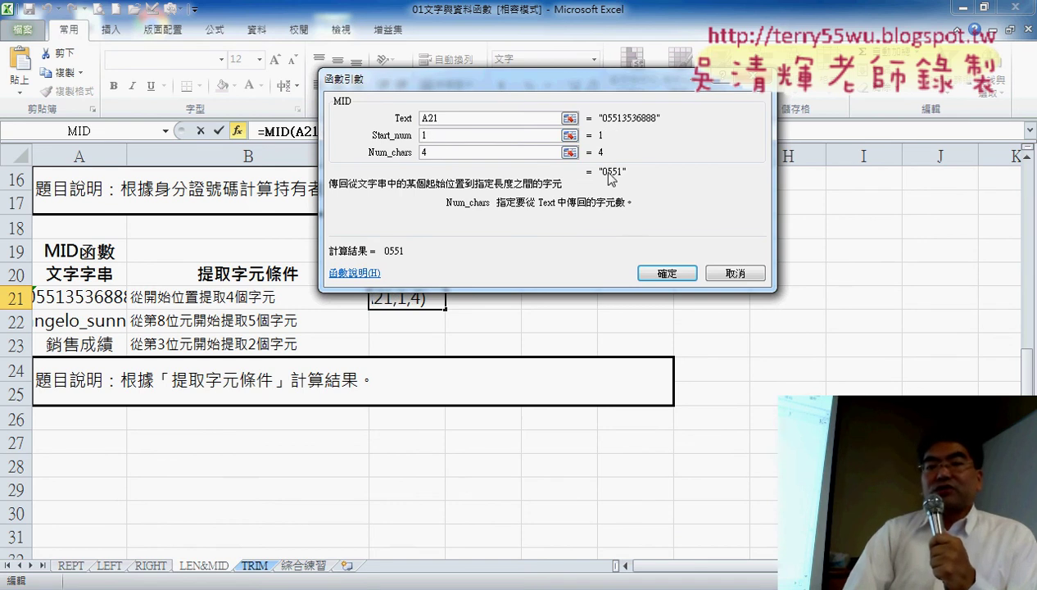
click(672, 273)
drag(446, 156, 509, 156)
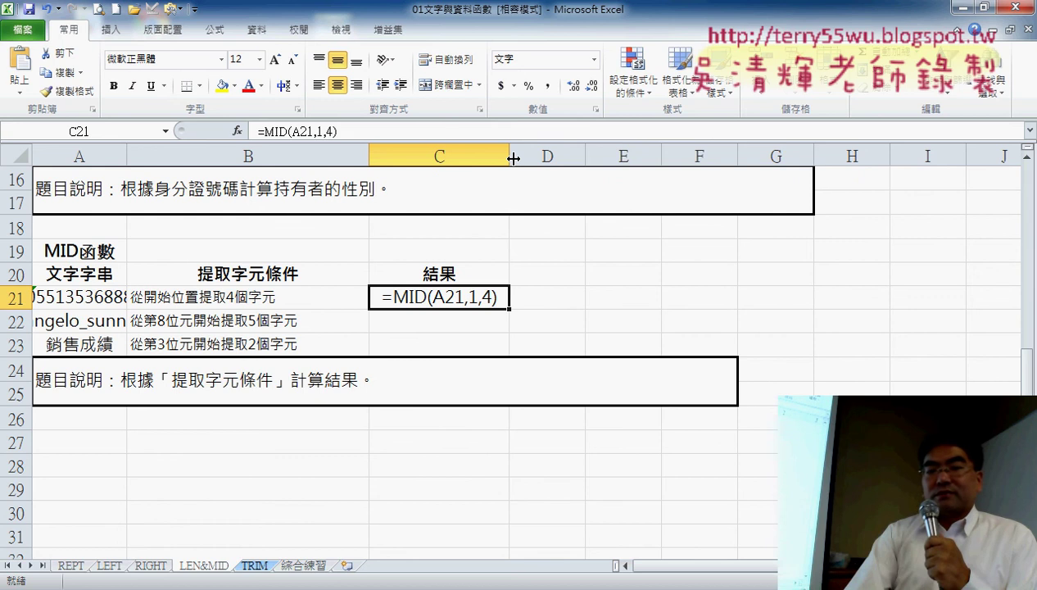
scroll(610, 234, down, 1)
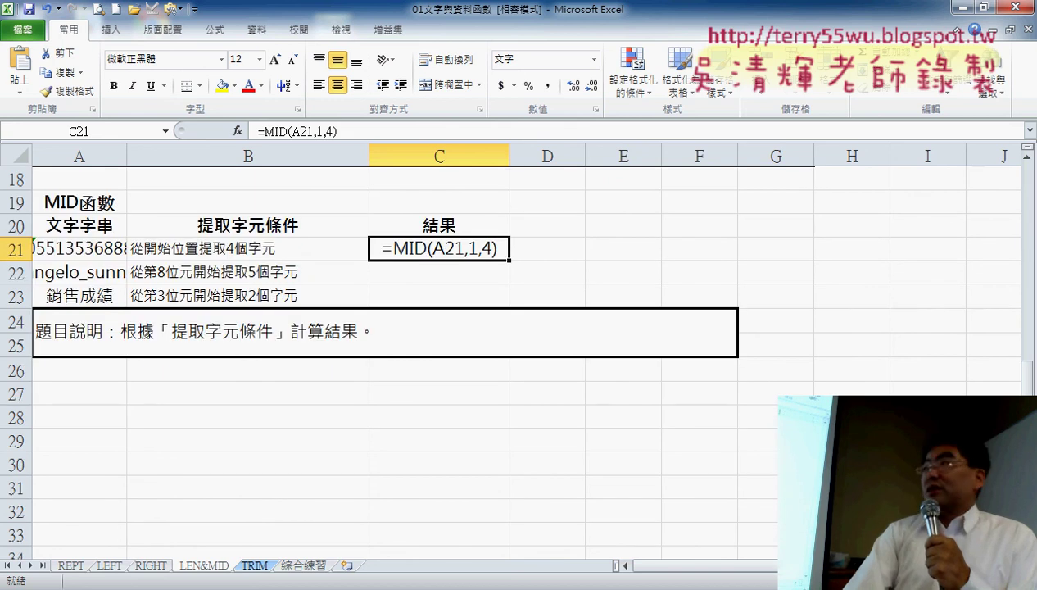
scroll(730, 353, up, 2)
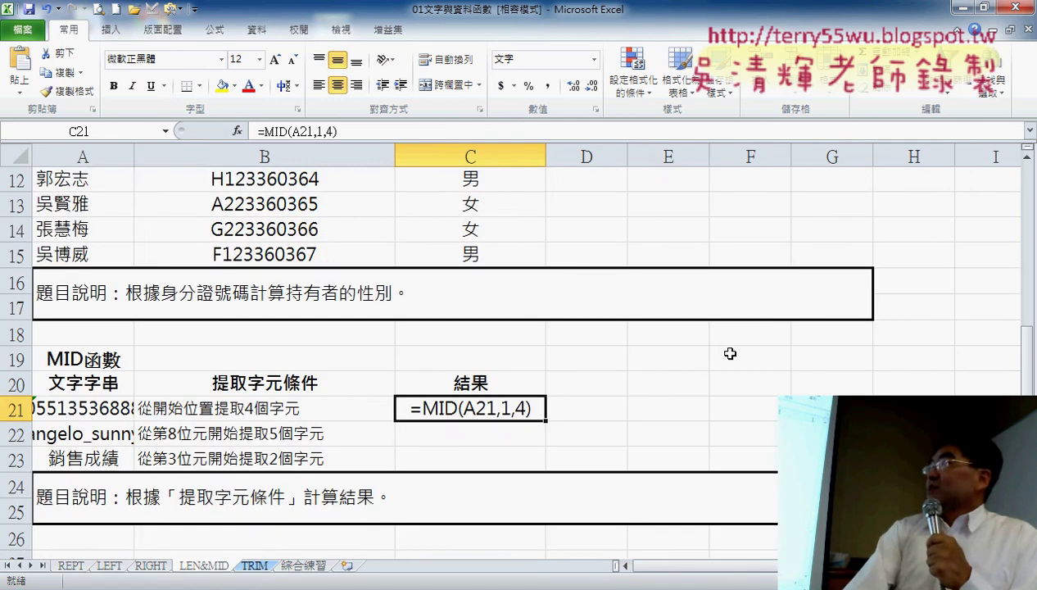
scroll(731, 354, down, 2)
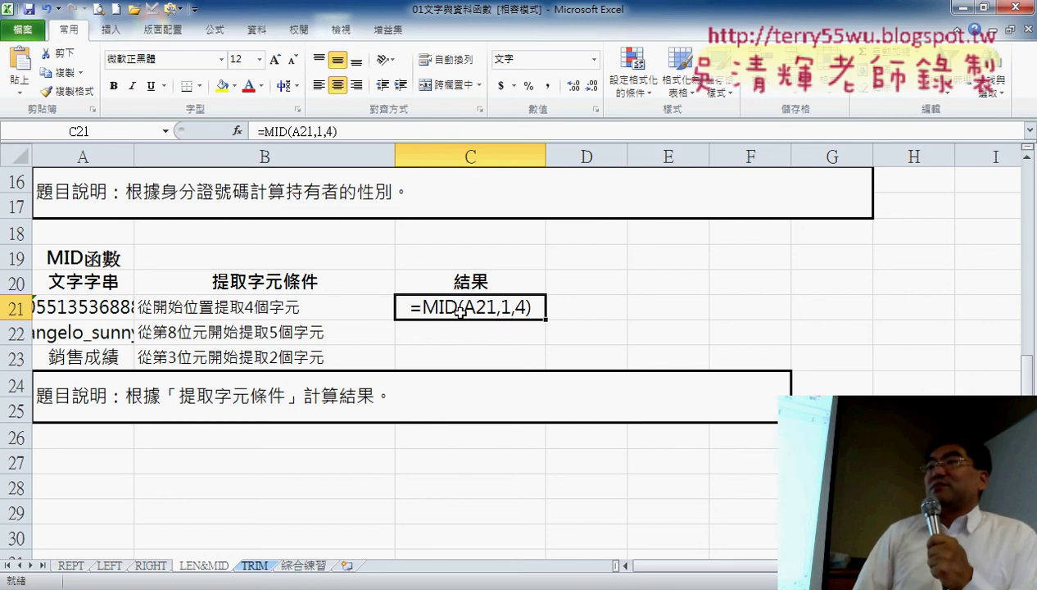
scroll(626, 304, down, 1)
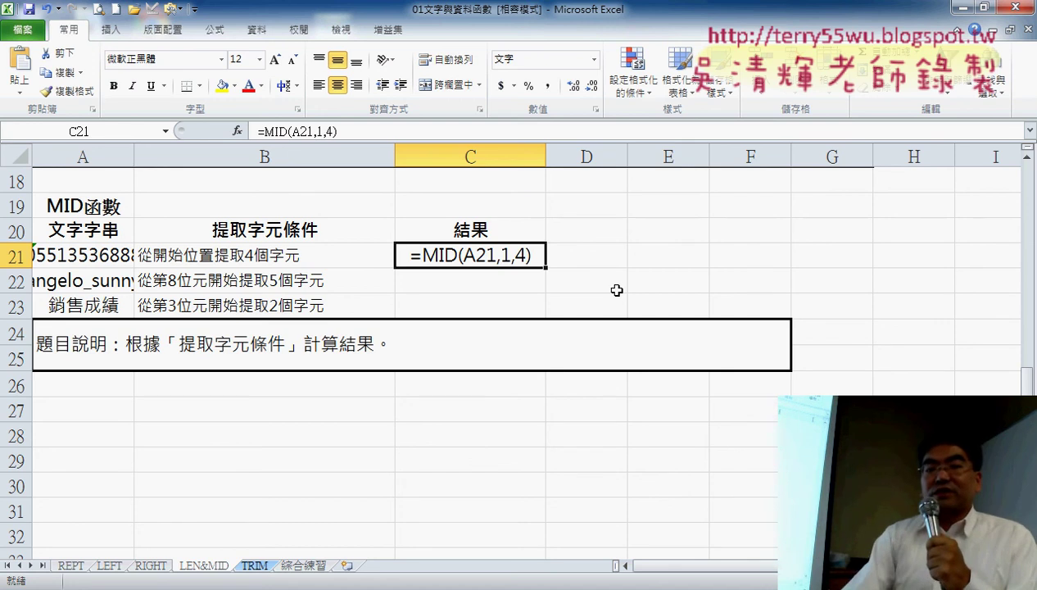
- Switch C21 from Text to General format and re-enter its formula so it shows 0551
right_click(509, 256)
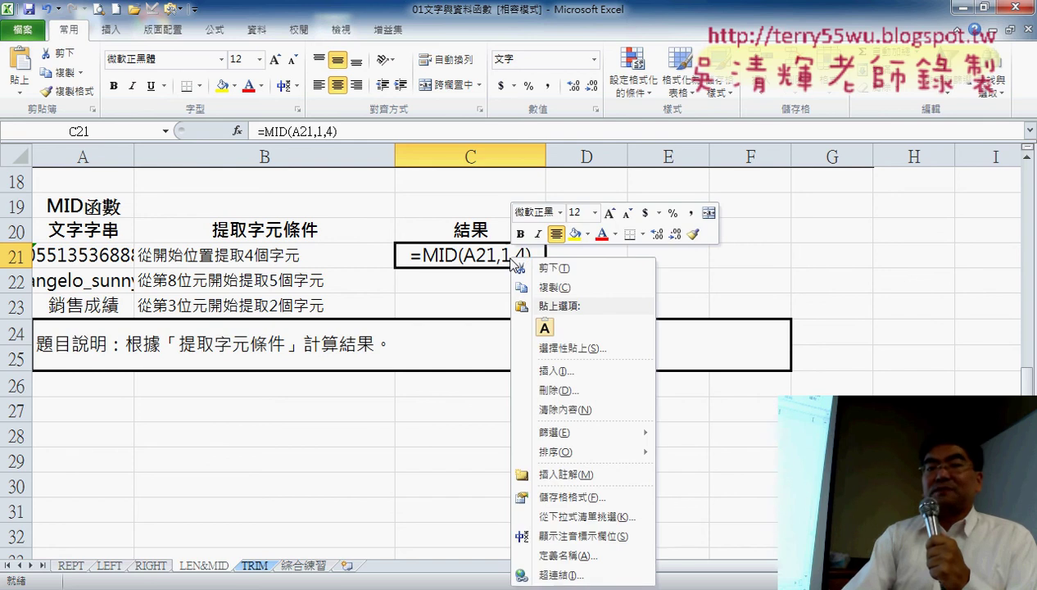
click(572, 498)
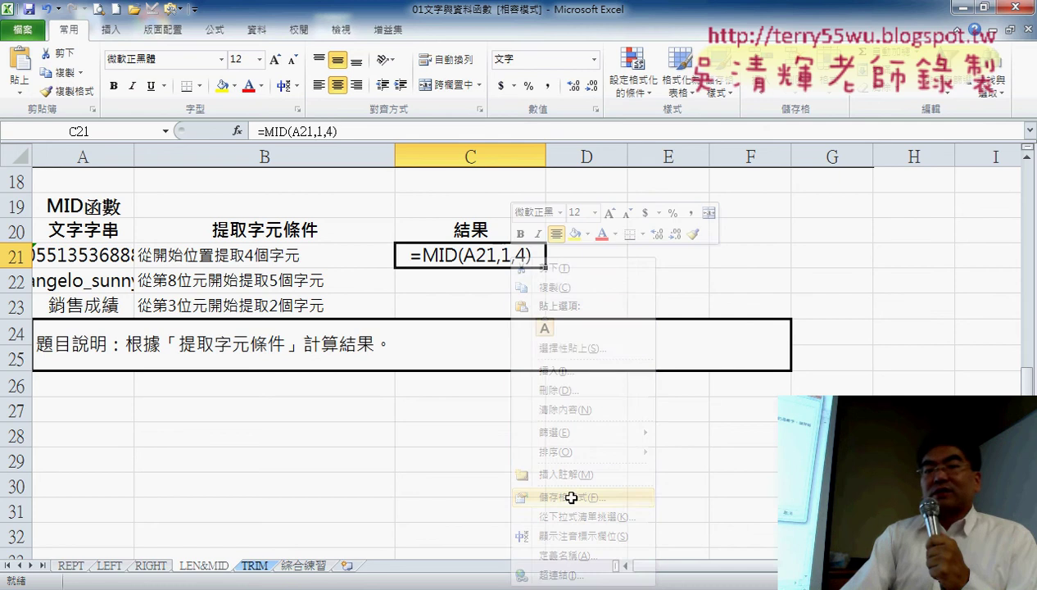
drag(599, 258, 808, 95)
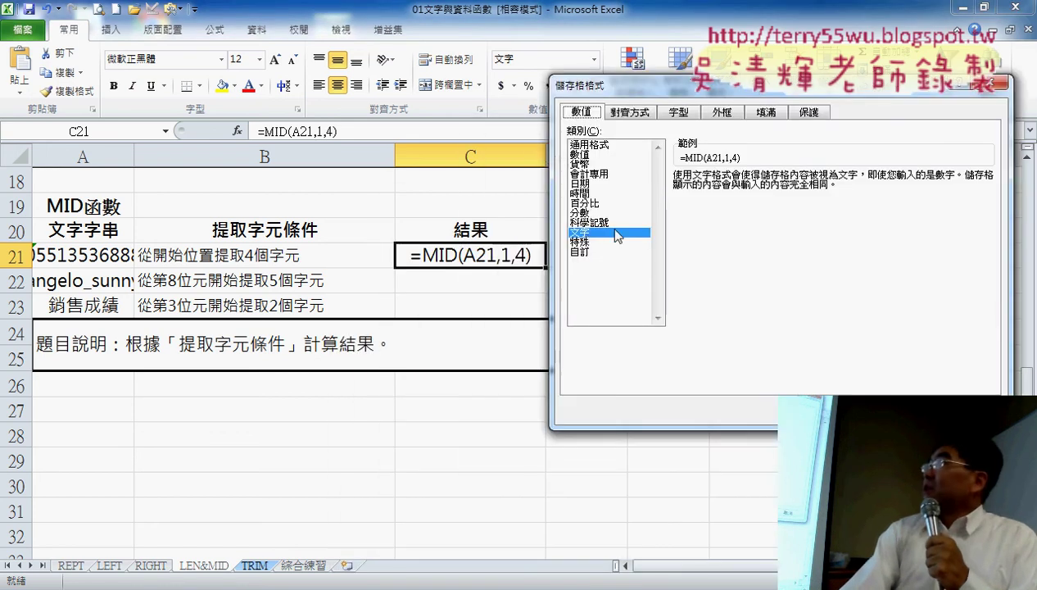
click(611, 146)
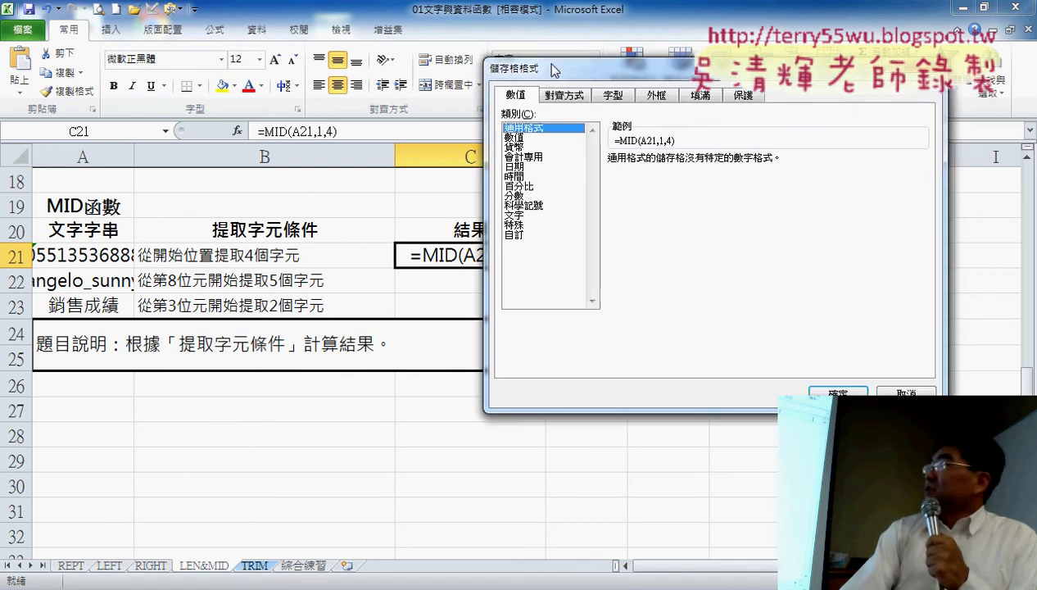
drag(619, 84, 542, 68)
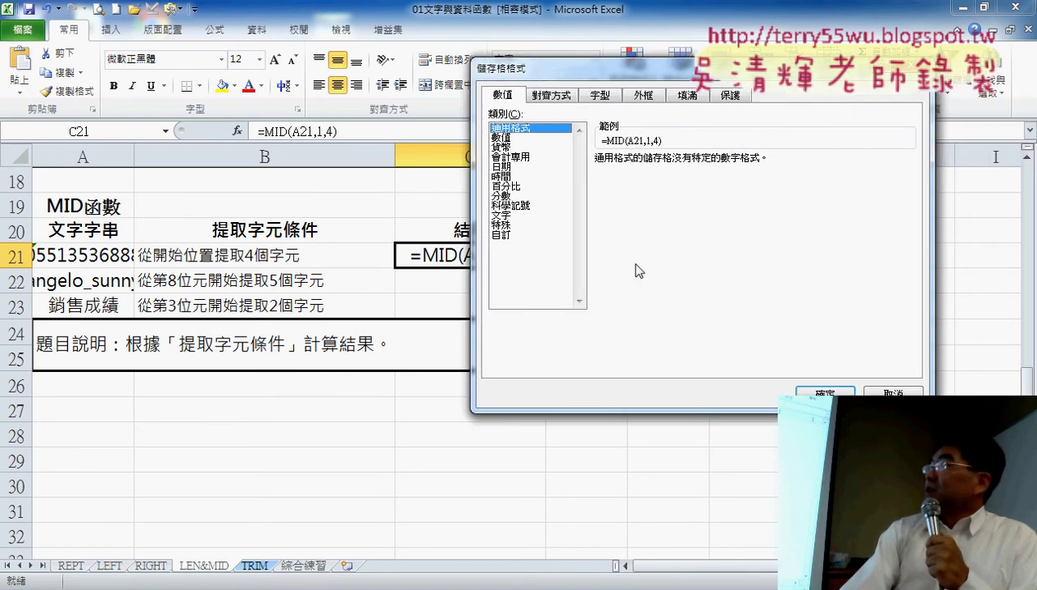
click(810, 394)
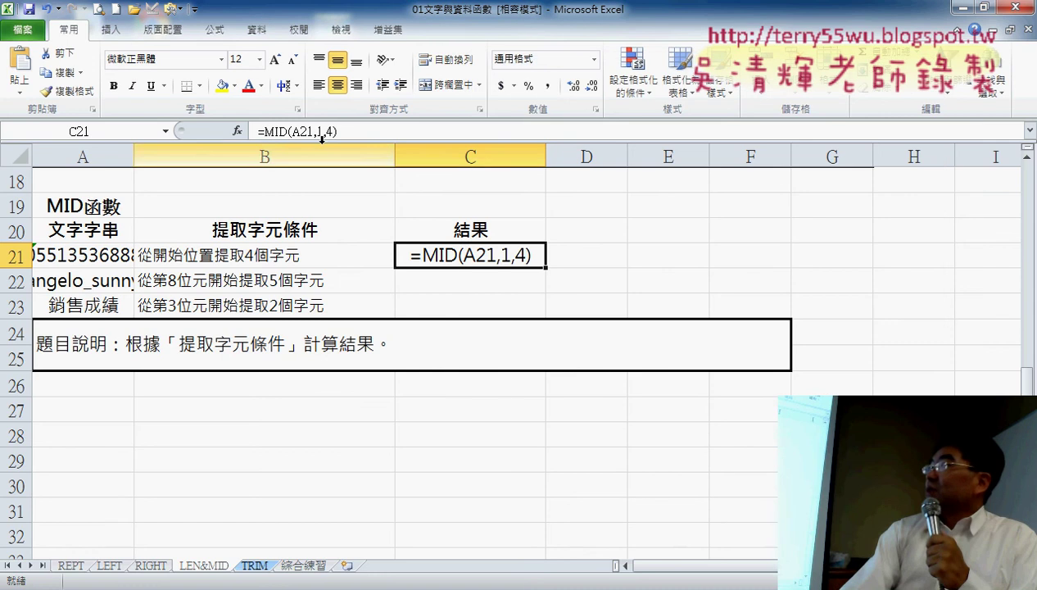
click(281, 131)
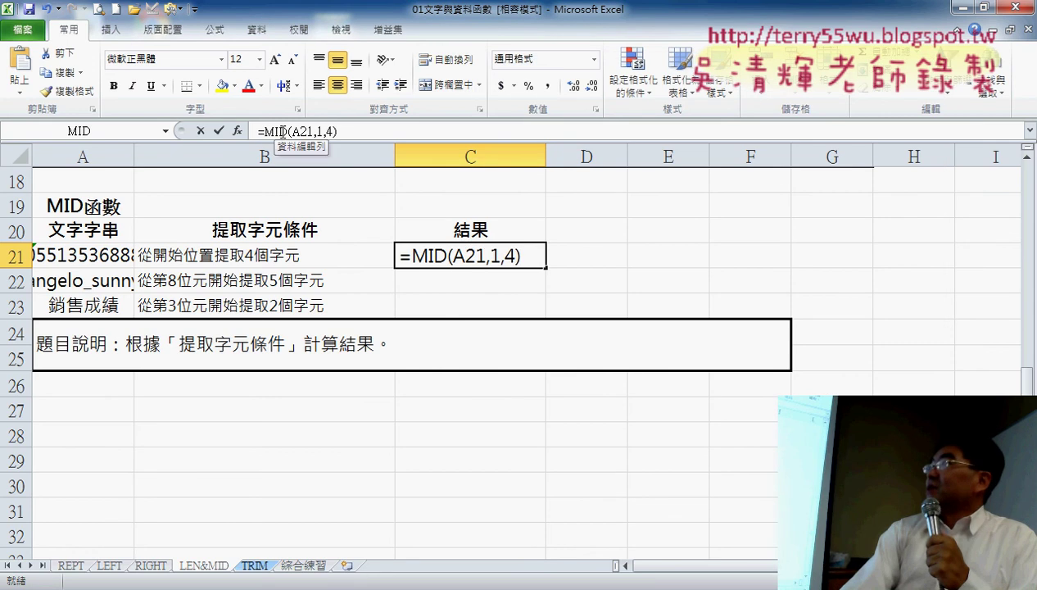
click(220, 131)
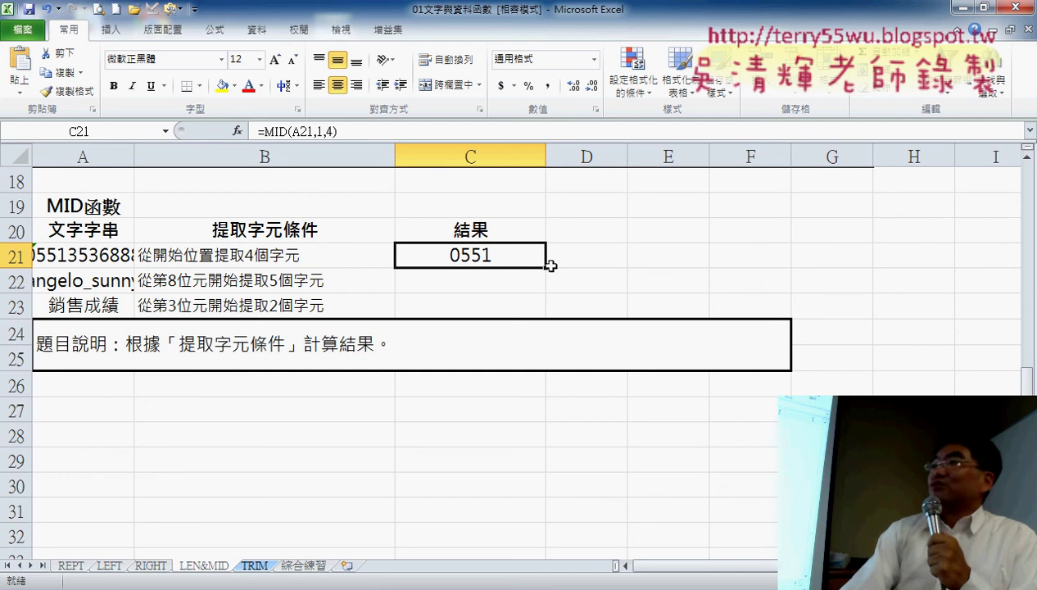
- Fill the C21 MID formula down to C23 so the results read ange and 銷售成績
drag(546, 268, 548, 318)
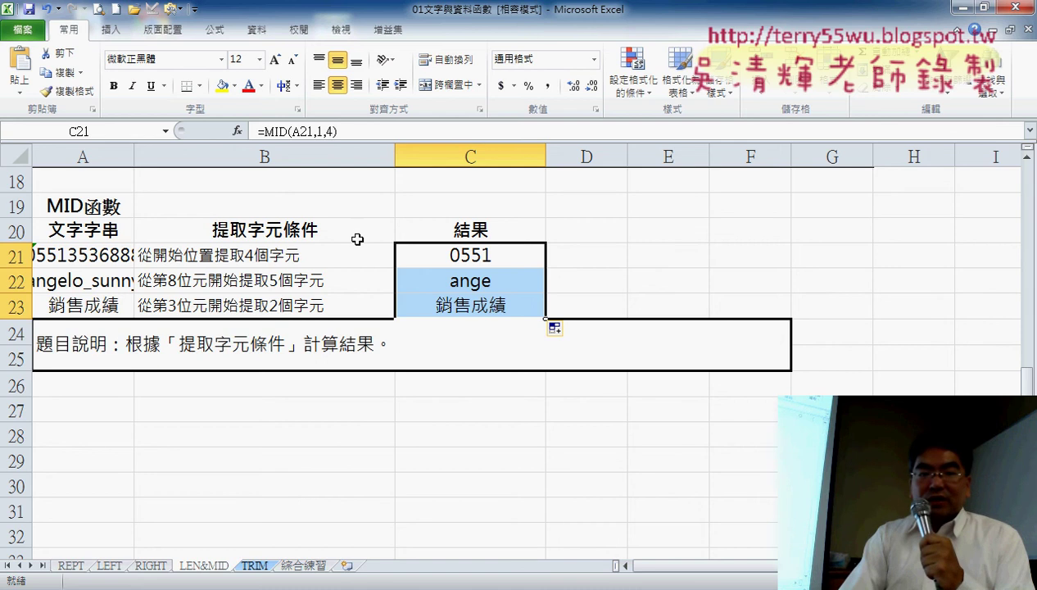
- On the LEFT sheet, mark up the greeting exercise: LEFT heading, surname 吳, genders 男/女, greeting cell D10
click(109, 566)
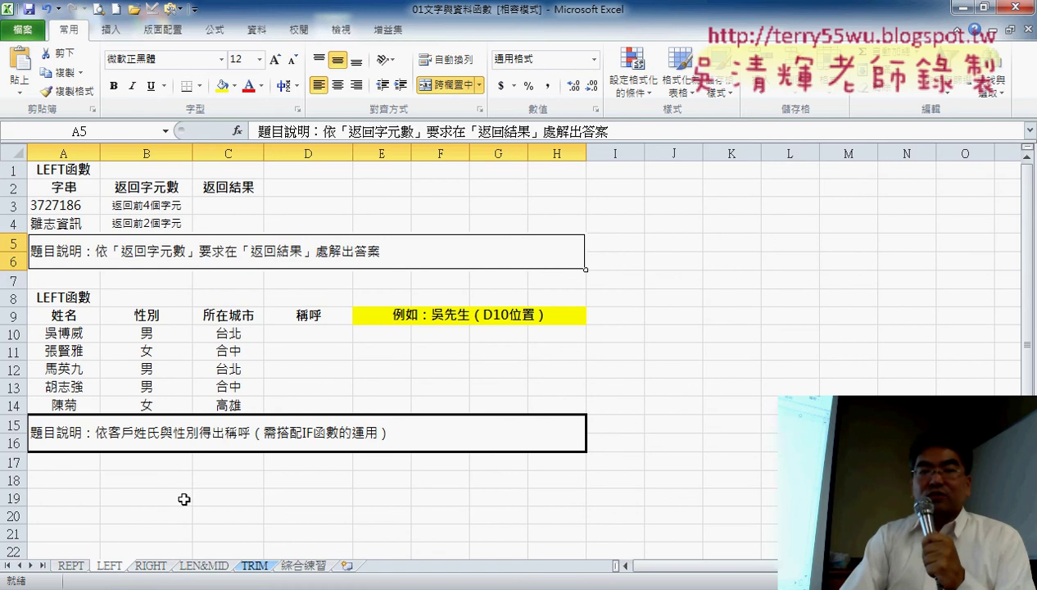
click(64, 297)
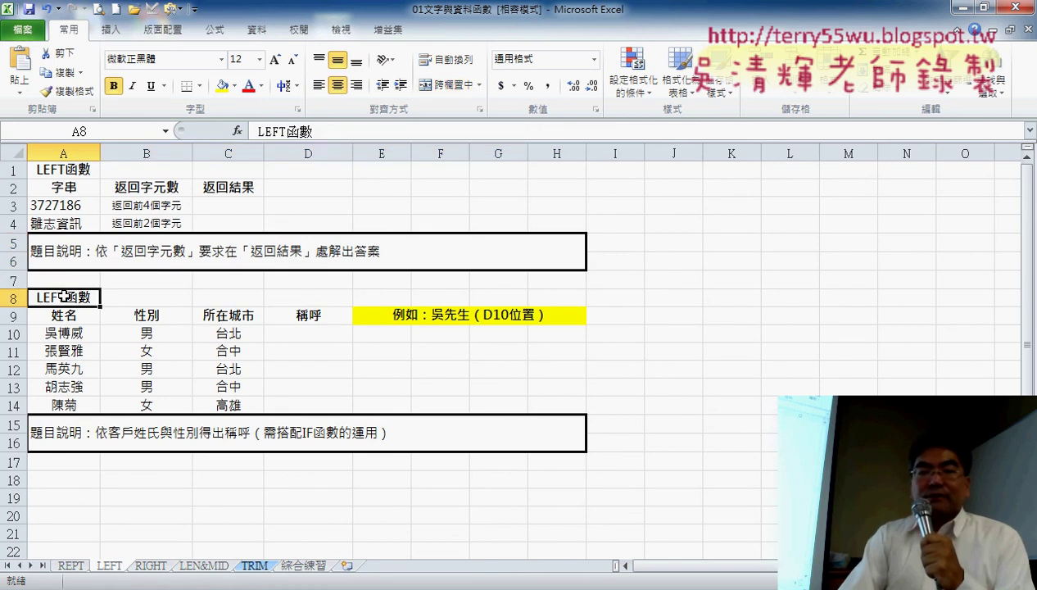
click(324, 330)
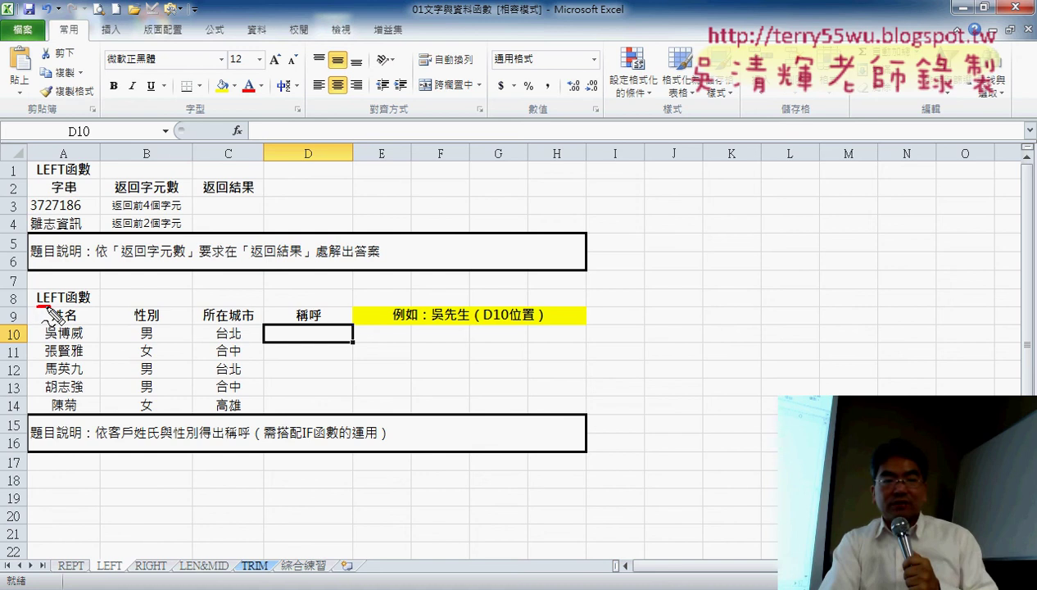
drag(37, 305, 68, 309)
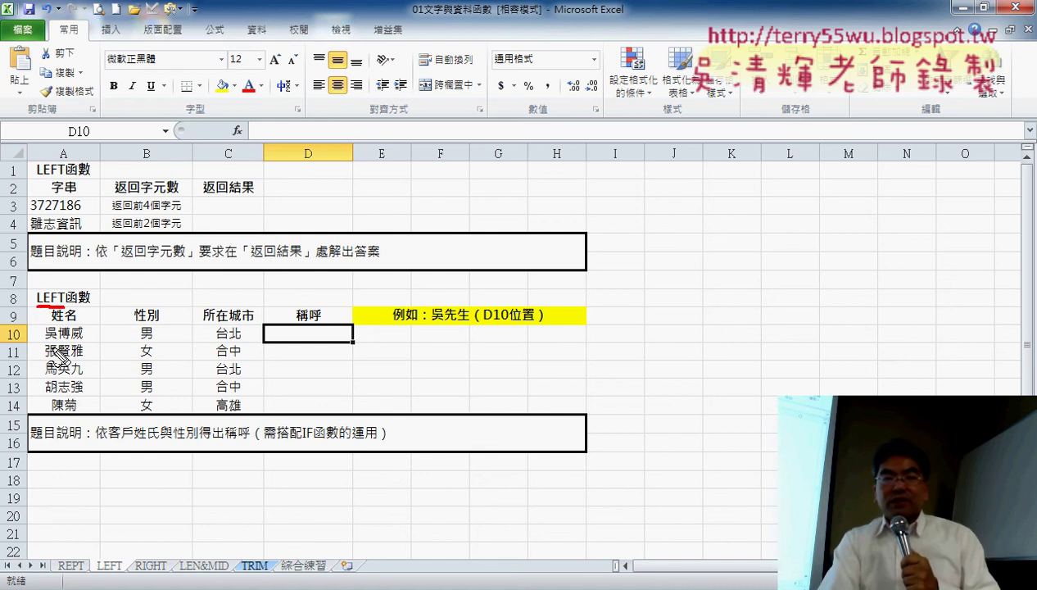
drag(49, 352, 88, 340)
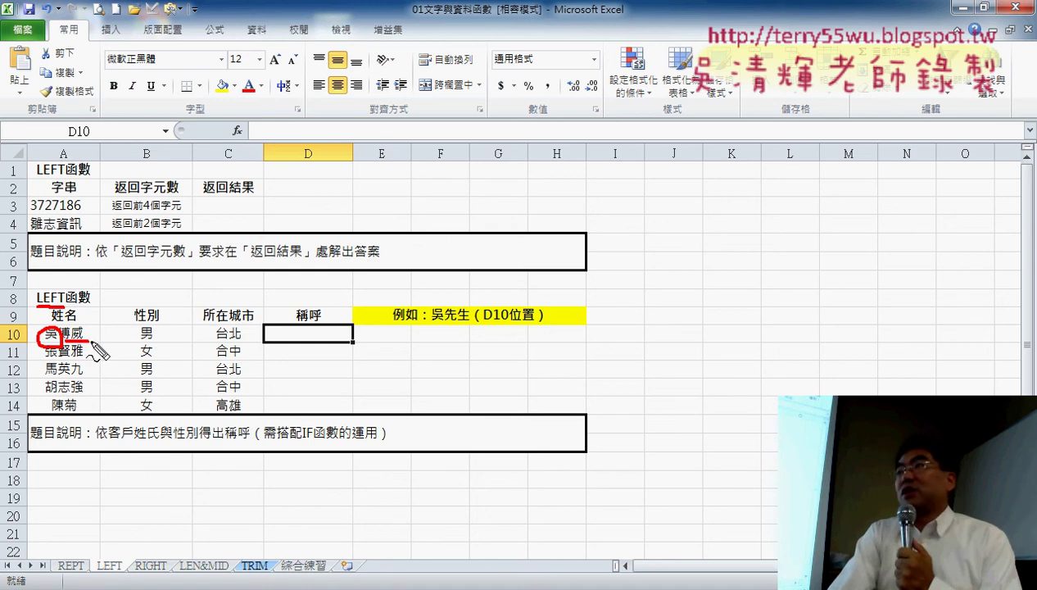
mouse_move(162, 328)
mouse_down()
mouse_move(122, 334)
mouse_move(168, 344)
mouse_up()
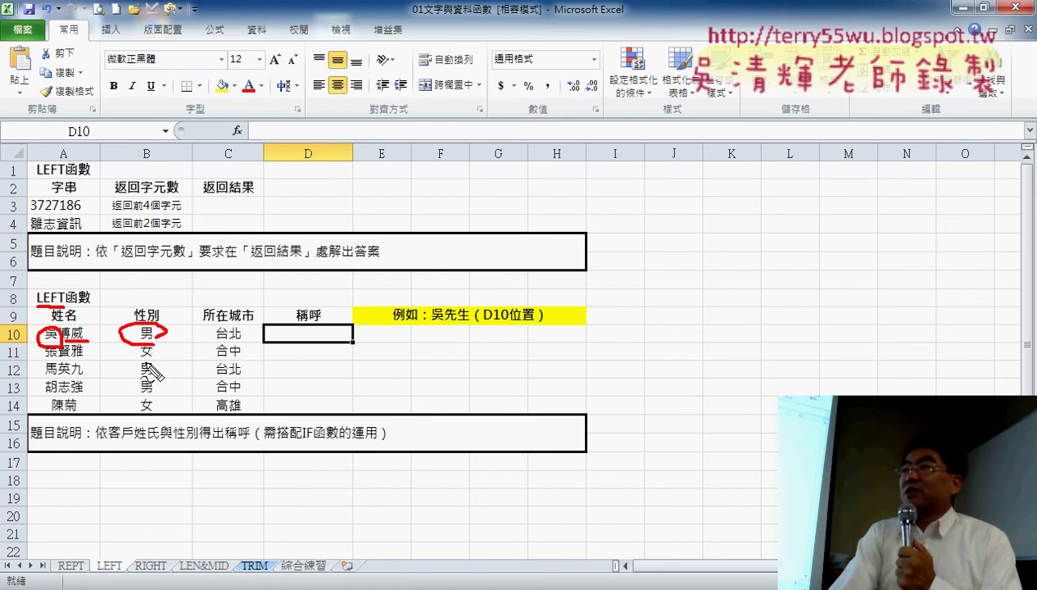
mouse_move(148, 365)
mouse_down()
mouse_move(174, 353)
mouse_move(160, 365)
mouse_up()
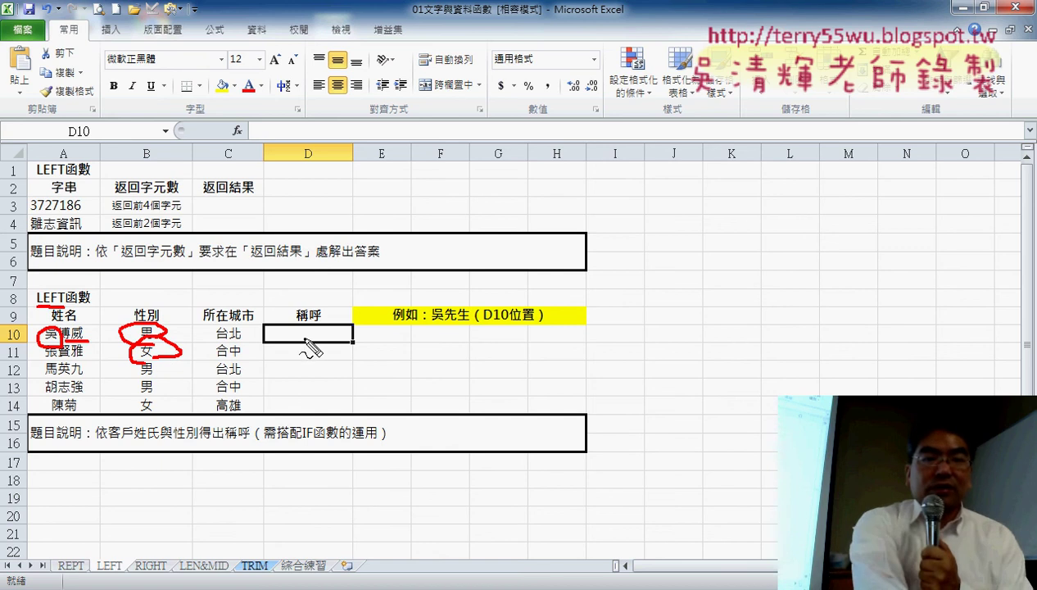
mouse_move(310, 338)
mouse_down()
mouse_move(317, 324)
mouse_move(299, 340)
mouse_up()
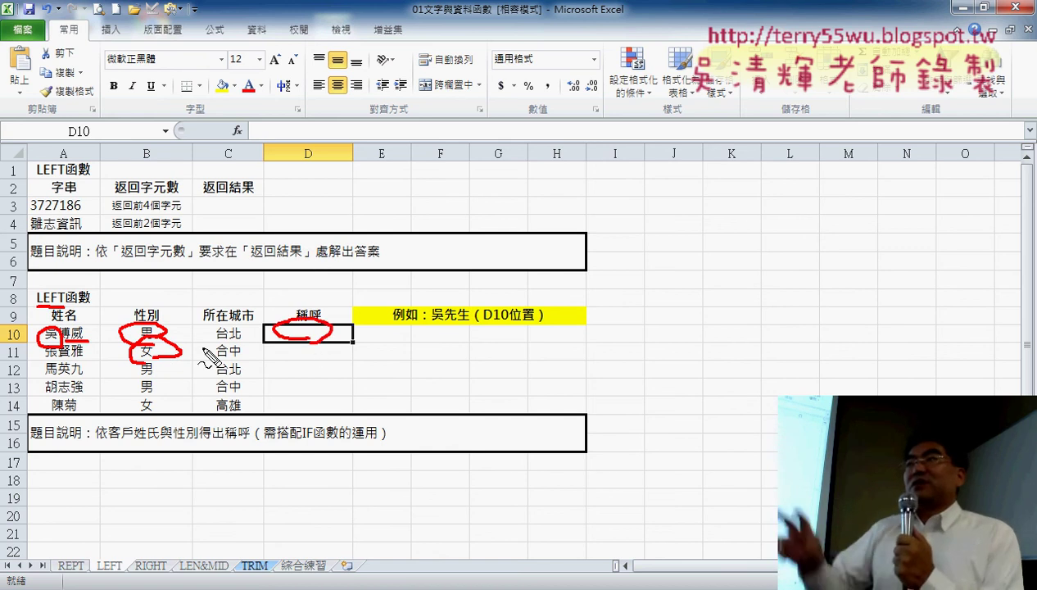
- Clear the ink and go to the 綜合練習 sheet's first mobile-number cell E4
key(Escape)
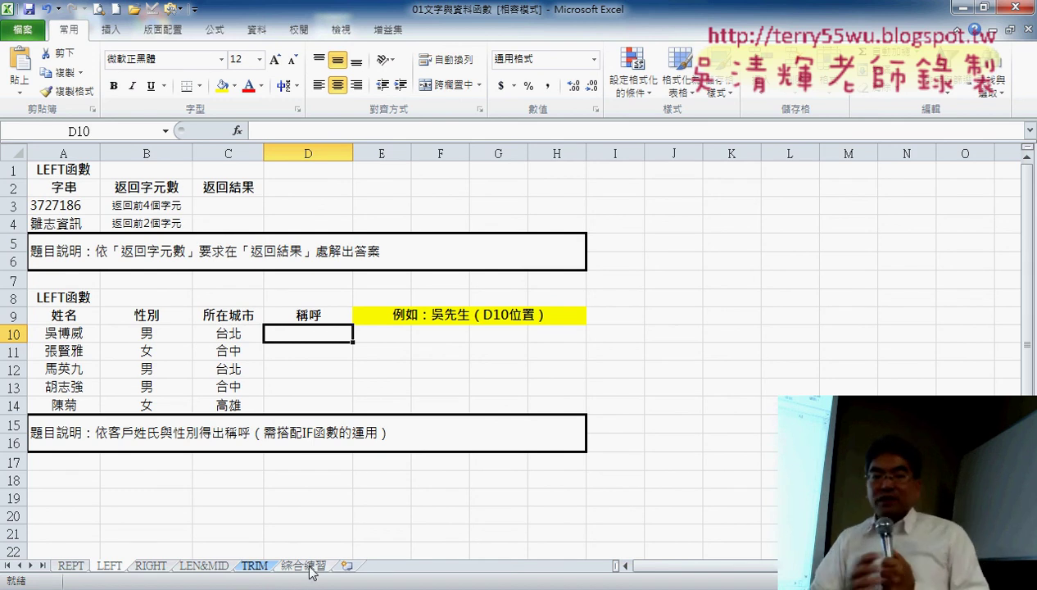
click(311, 570)
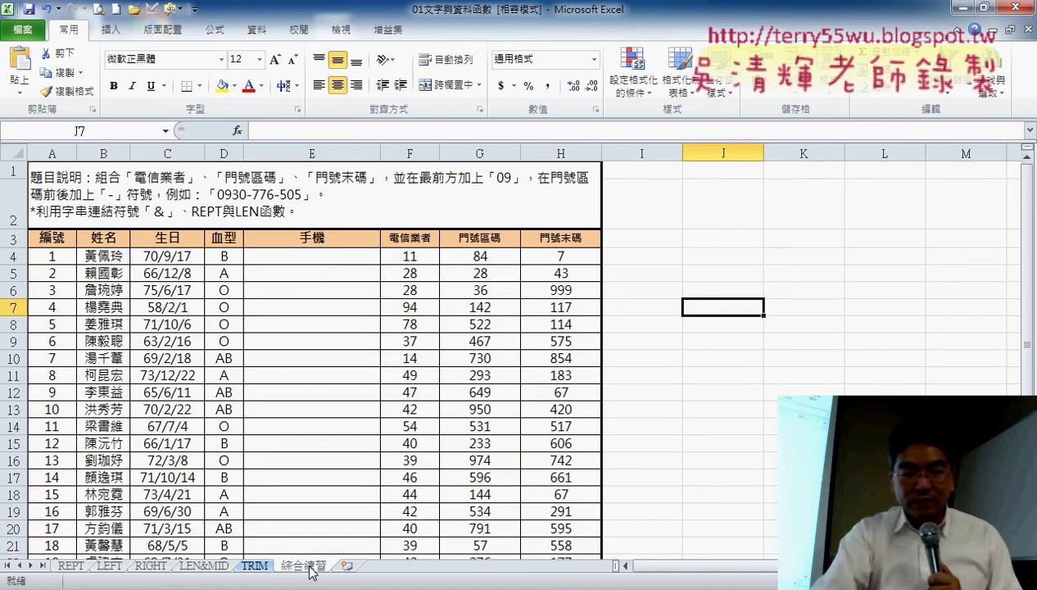
click(325, 259)
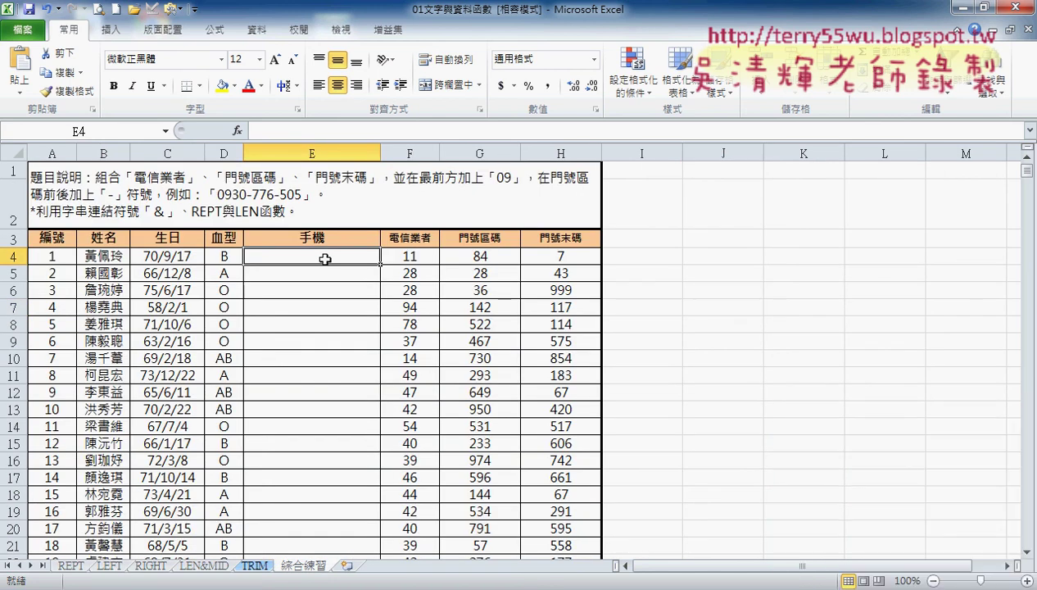